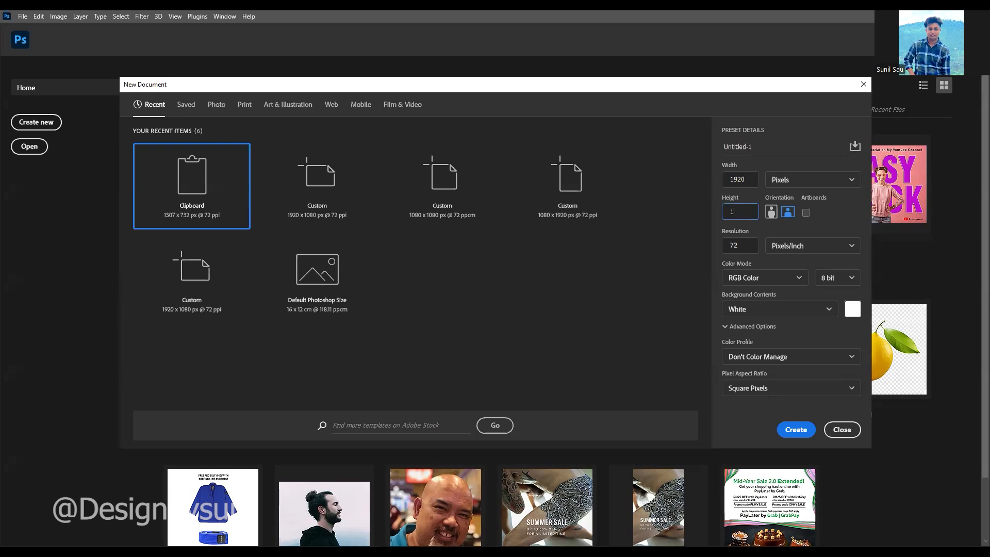
Create a new 1920 x 1080 px document with a white background and a resolution of 100 pixels/inch
key(Tab)
double_click(756, 251)
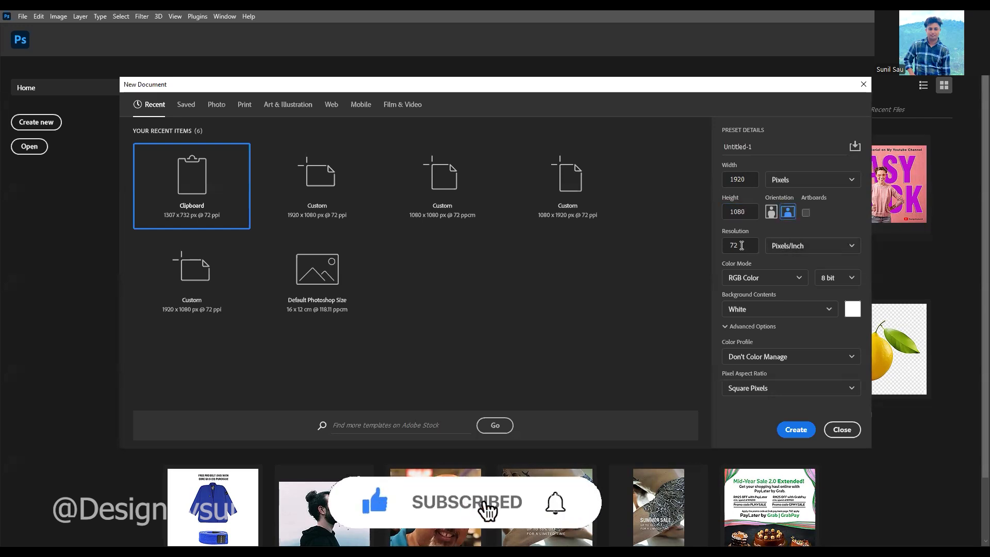
text(100)
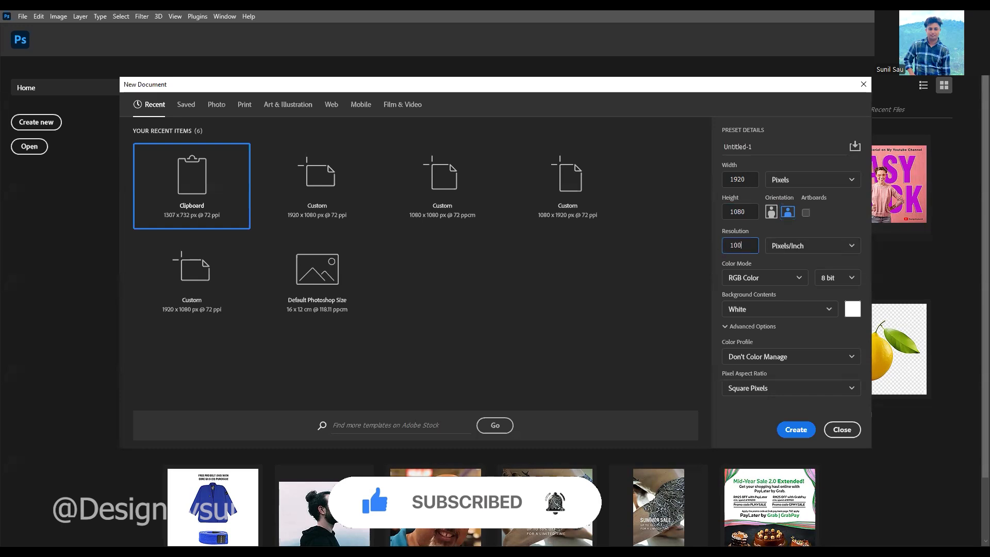
click(799, 431)
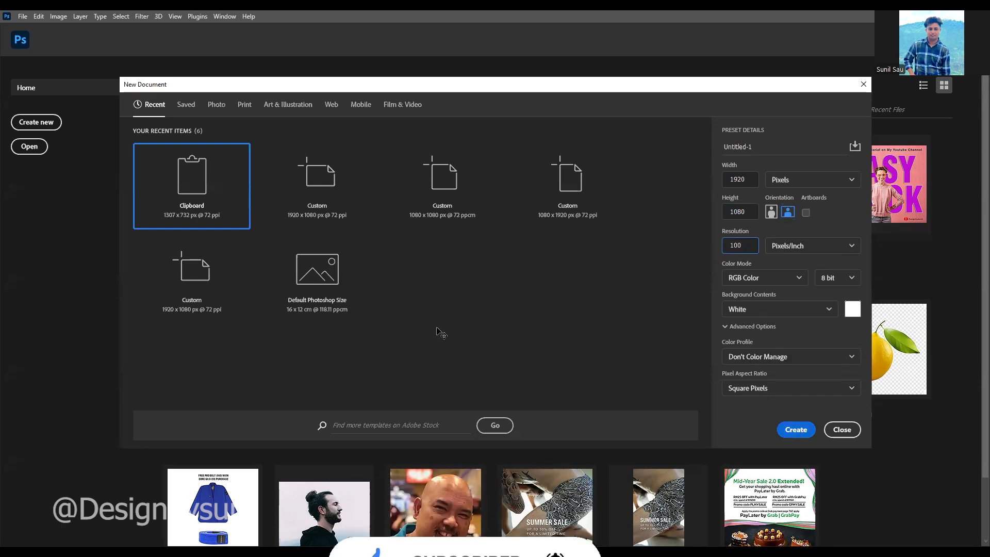
scroll(503, 274, down, 6)
scroll(428, 292, up, 3)
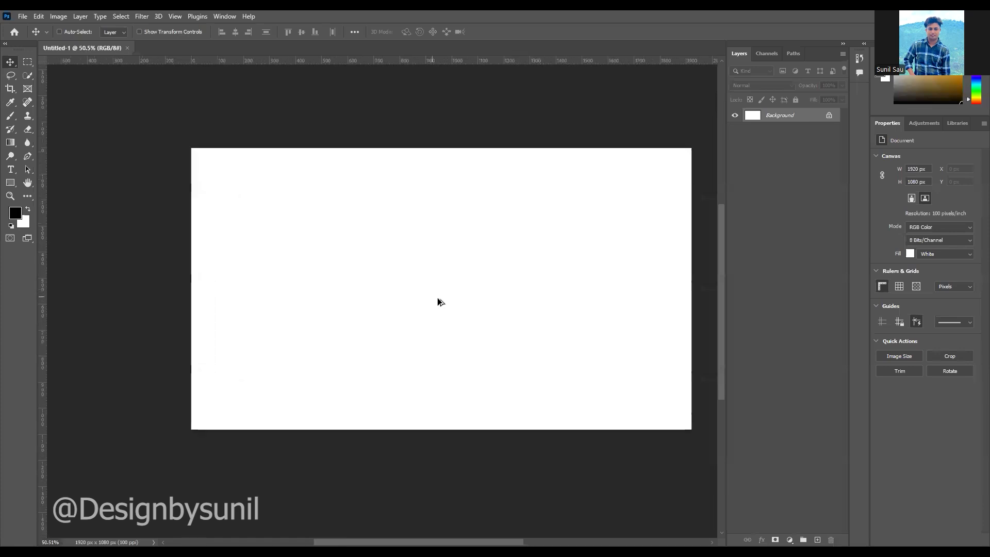
Unlock the background layer and add a solid black (000000) color fill layer above it
click(829, 115)
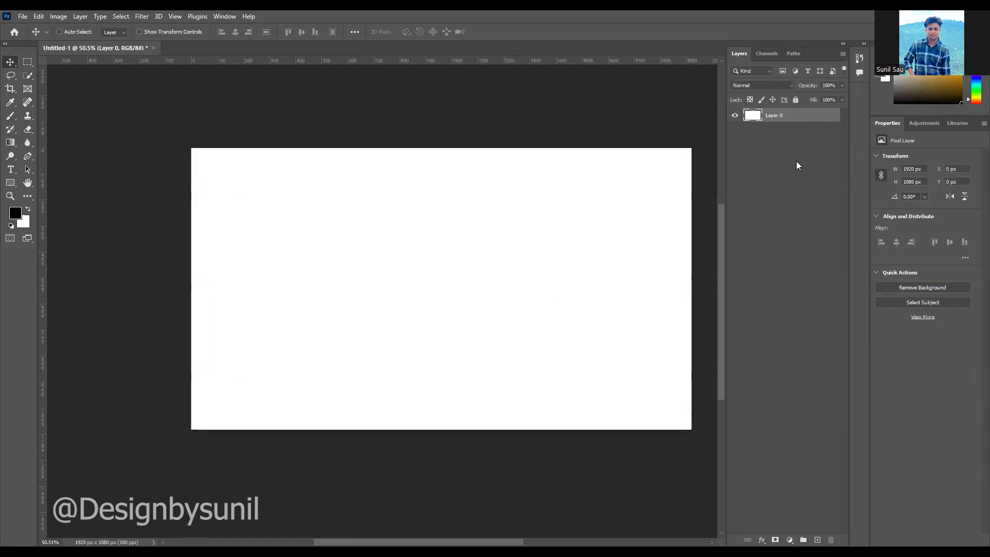
click(791, 539)
click(799, 362)
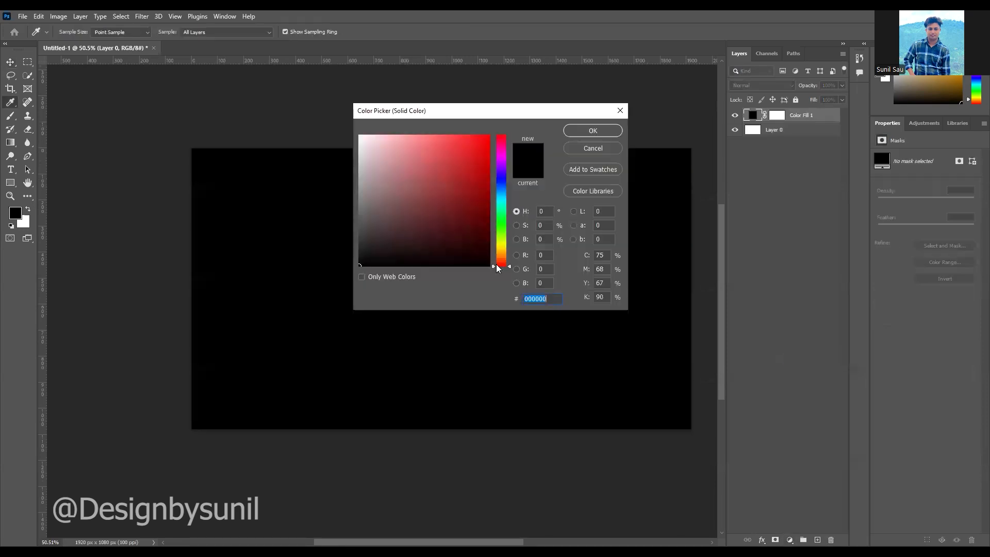
drag(465, 253, 490, 267)
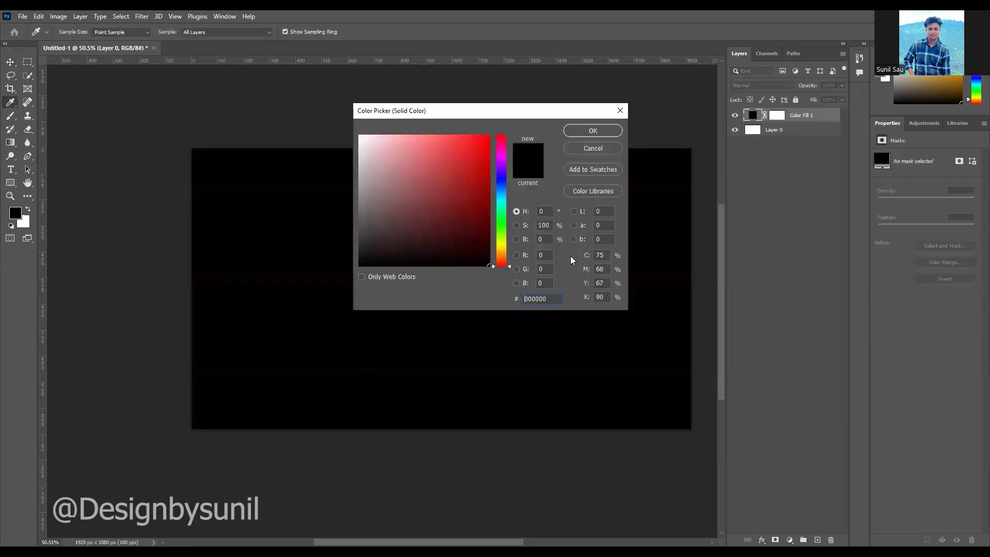
click(591, 130)
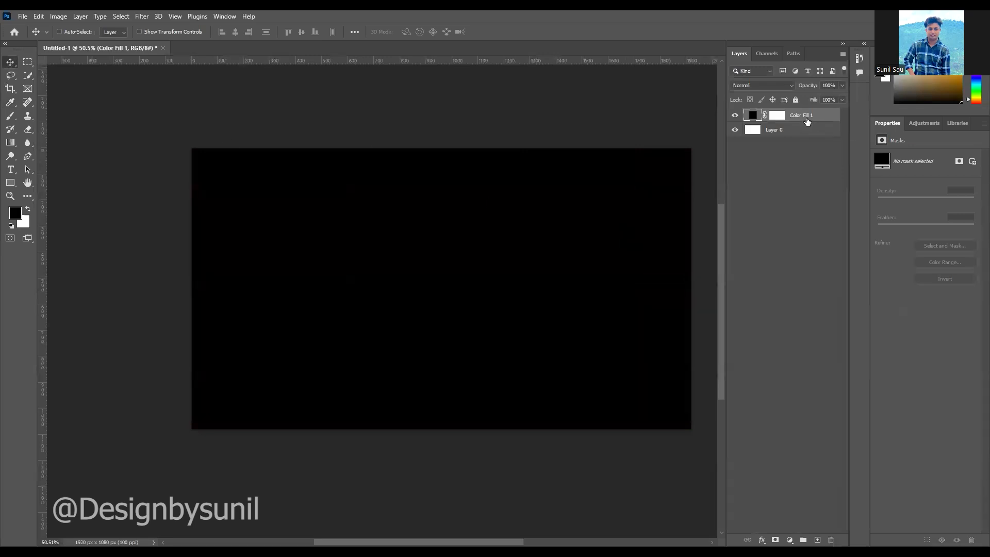
Group the black color fill layer with the white base layer and name the group BG
click(785, 133)
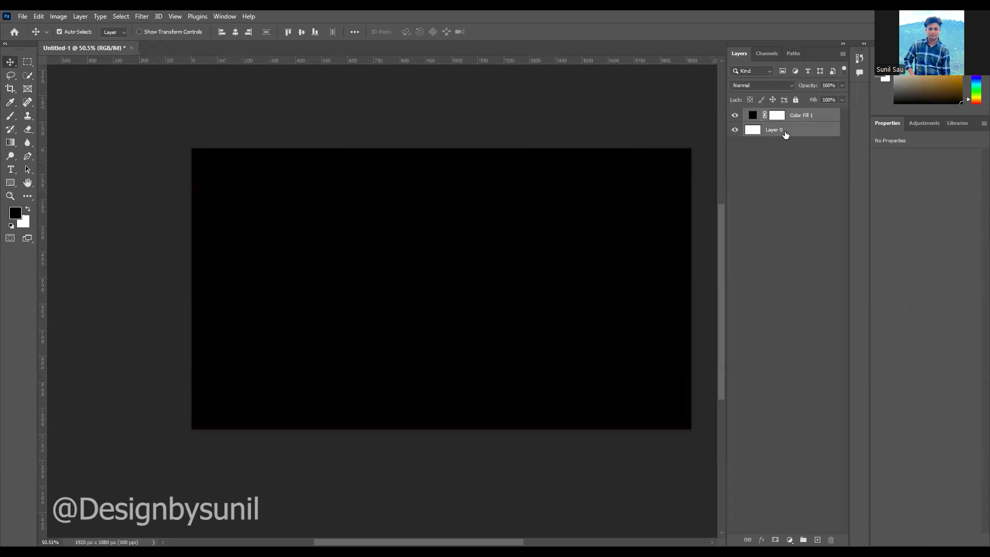
key(ctrl+g)
double_click(775, 115)
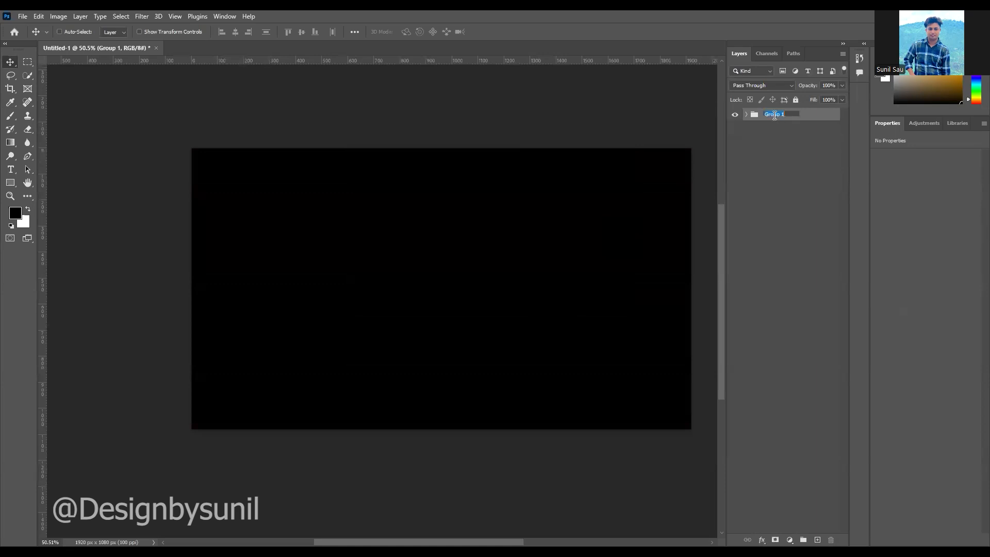
text(BG)
key(Return)
Add the white text EFFECTS on the black canvas in Swis721 BlkCn BT at 50 pt
click(10, 171)
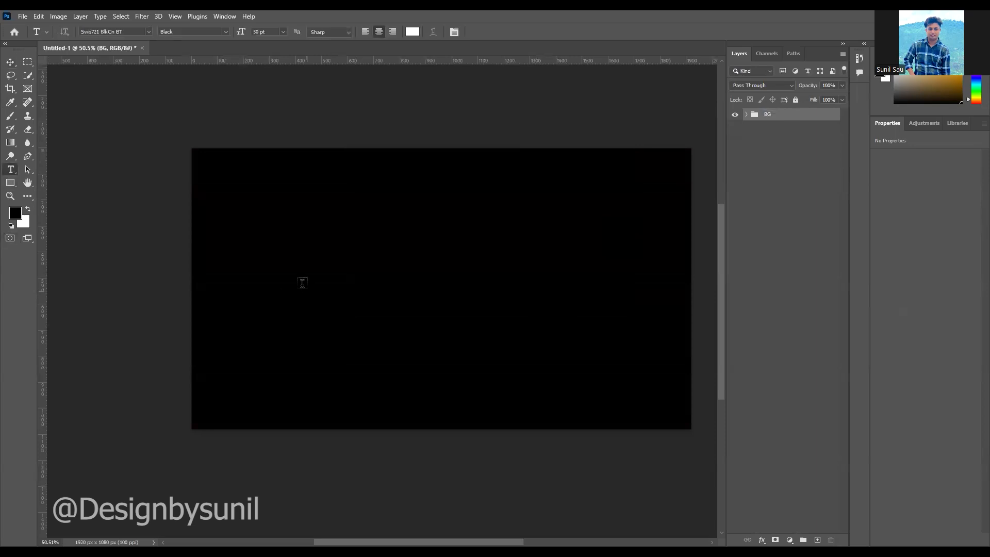
click(310, 269)
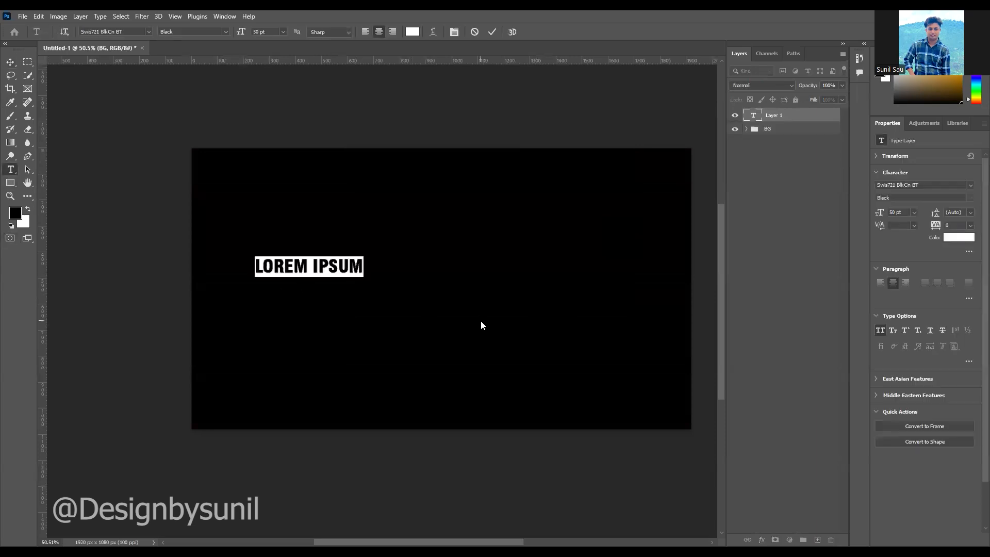
text(EFF)
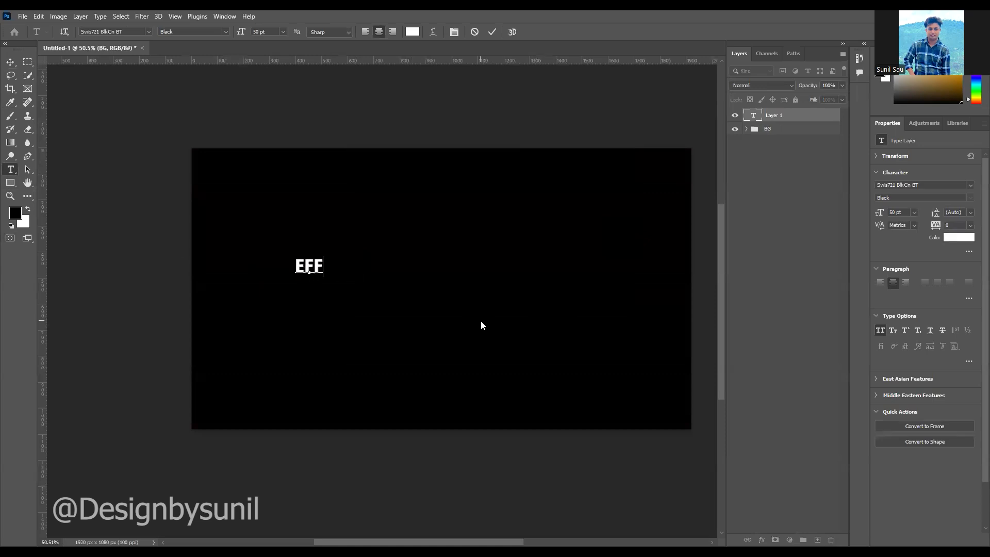
text(ECTS)
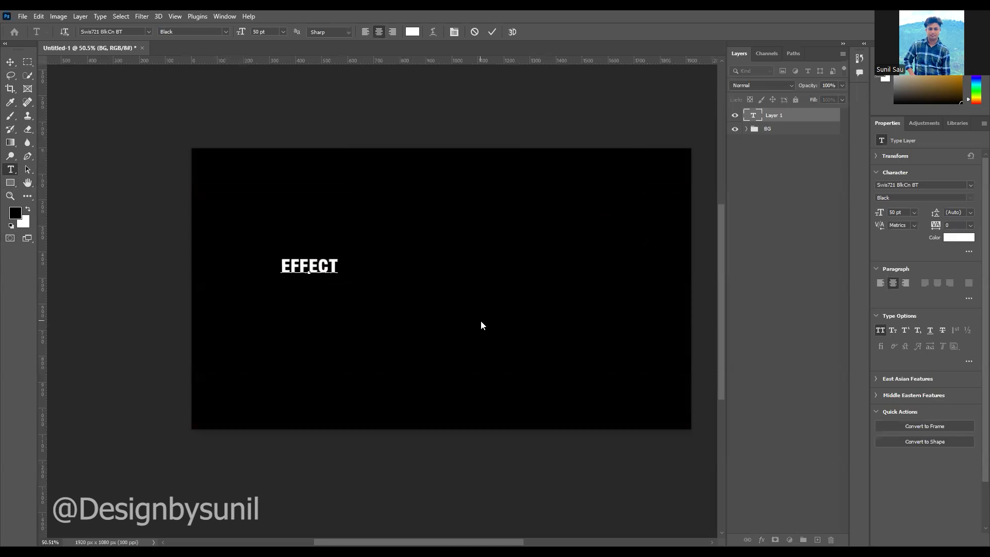
click(10, 61)
Enlarge the EFFECTS text to about 242 pt and center it on the canvas
key(ctrl+t)
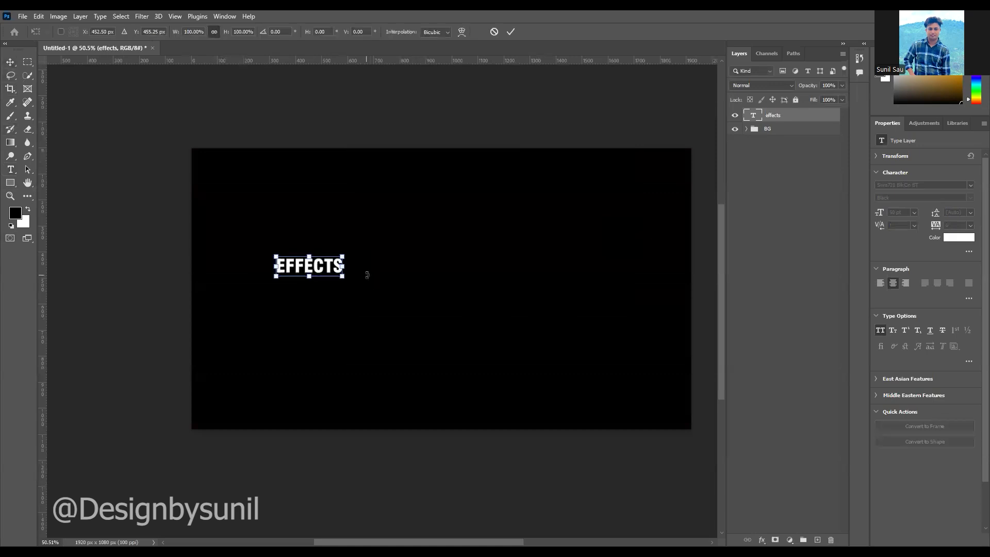
drag(343, 278, 597, 353)
drag(472, 300, 472, 285)
key(Return)
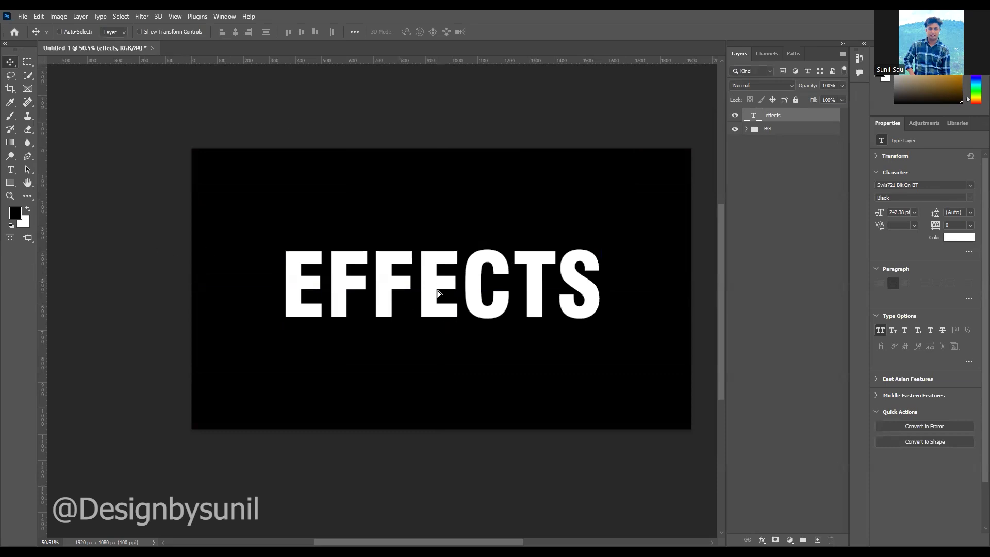
drag(438, 283, 438, 288)
key(ctrl+a)
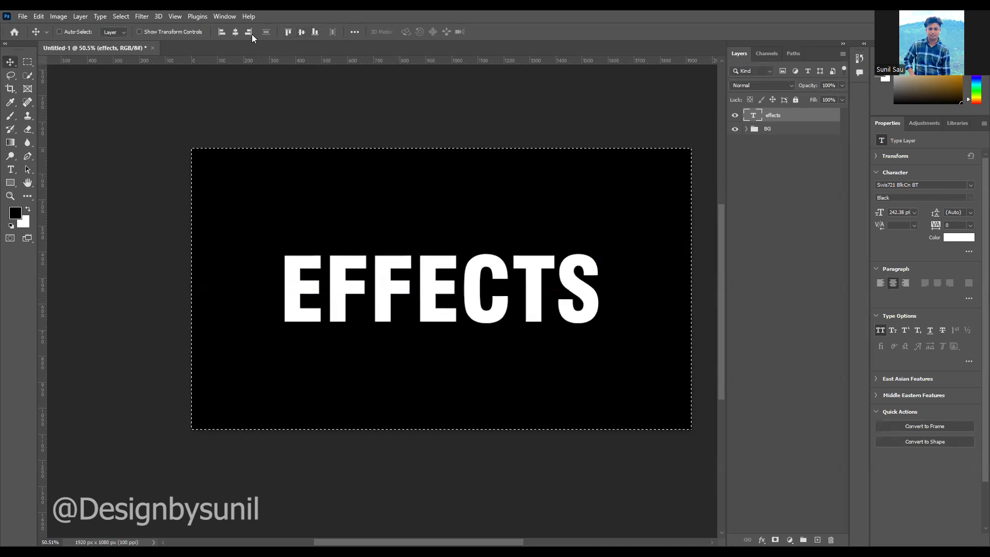
click(234, 33)
Convert the EFFECTS text layer to a smart object and duplicate it below itself as a layer named Stoke
right_click(795, 115)
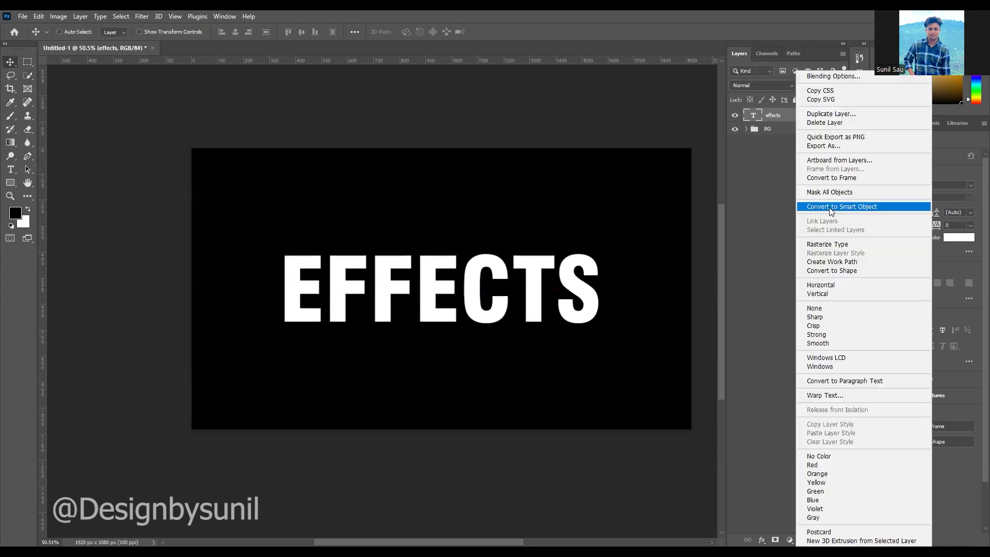
click(829, 207)
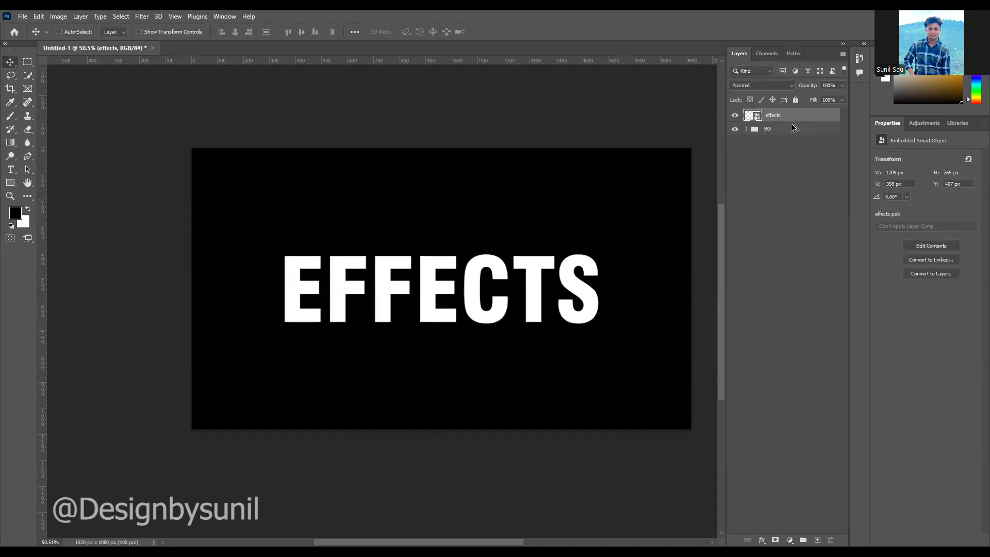
key(ctrl+j)
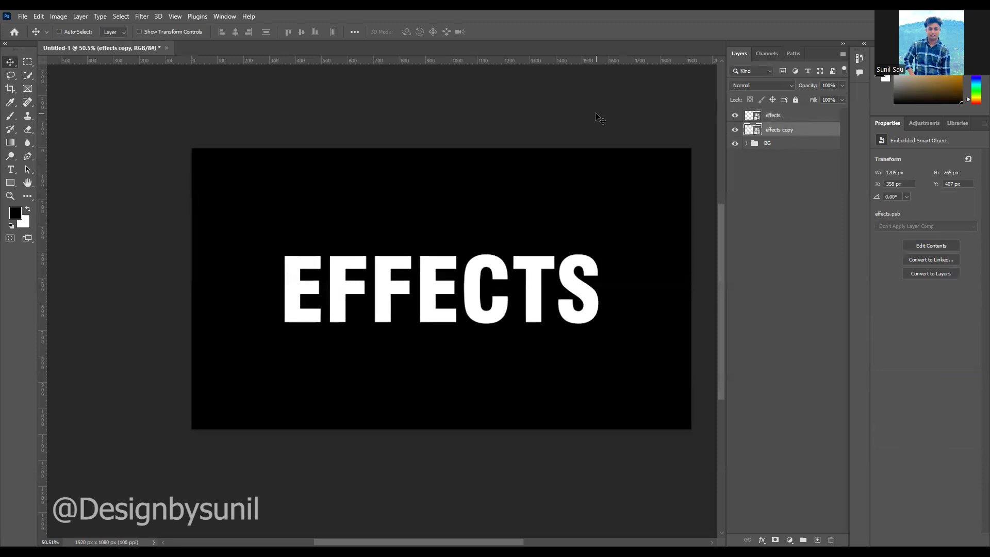
double_click(778, 129)
text(Stoke)
key(Return)
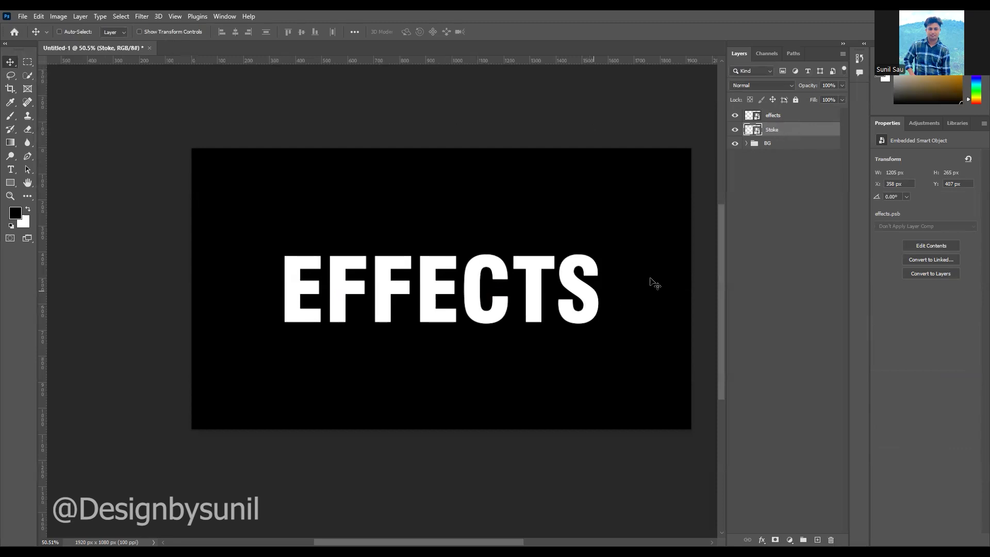
Move the Stoke layer straight down about 97 px so it sits partly below the original text
key(ctrl+t)
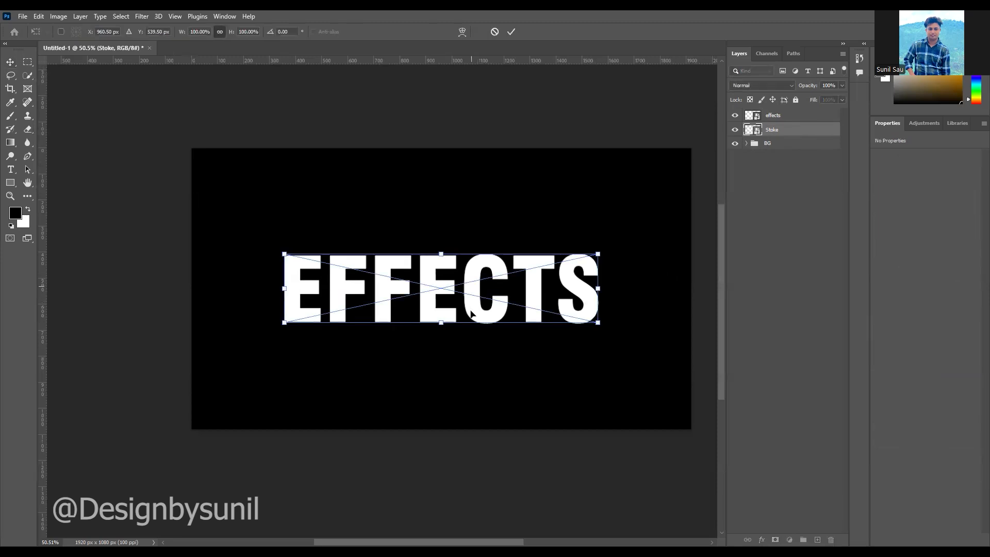
drag(471, 286, 470, 310)
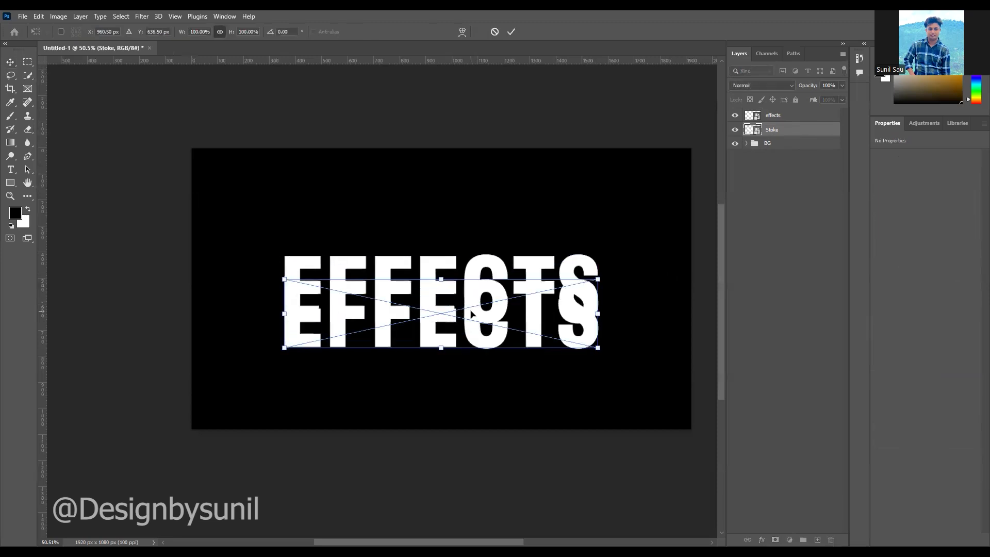
click(511, 32)
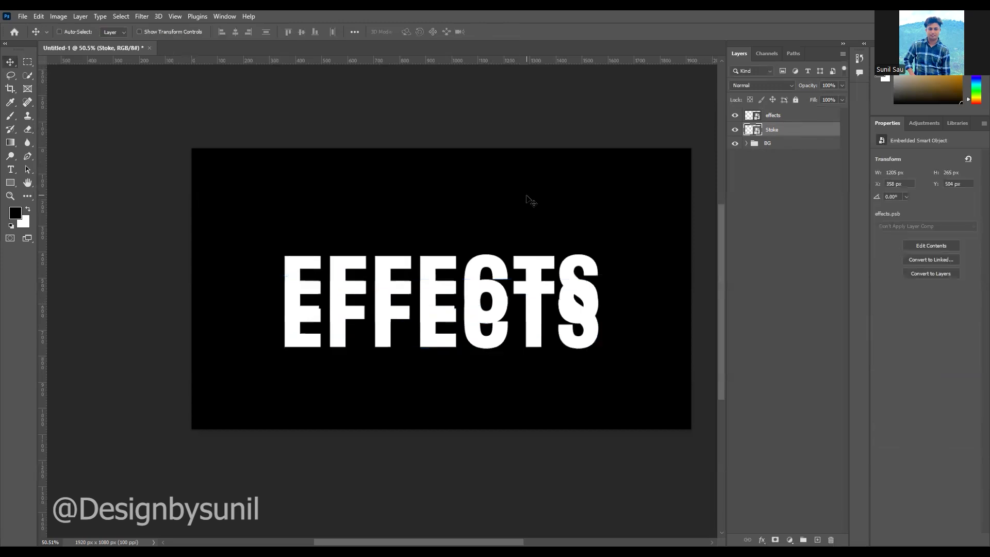
Set the Stoke layer's fill opacity to 0% and give it a white 5 px stroke positioned outside
double_click(804, 130)
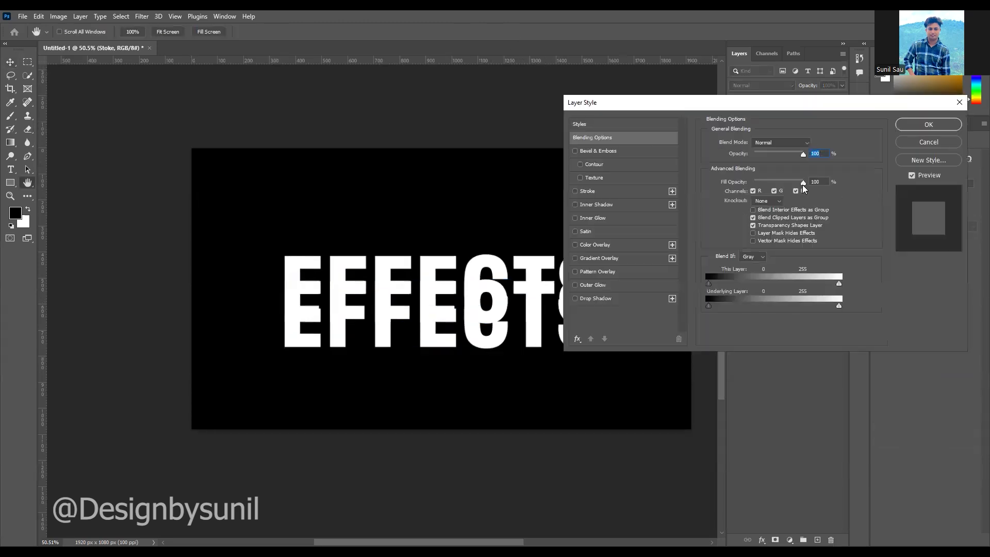
drag(803, 183, 750, 186)
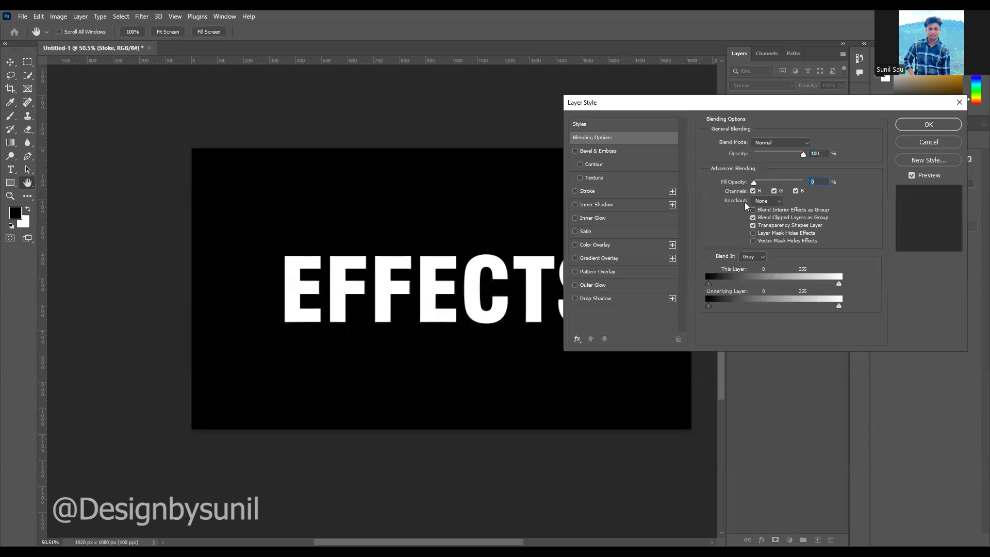
click(589, 191)
click(810, 143)
key(Down)
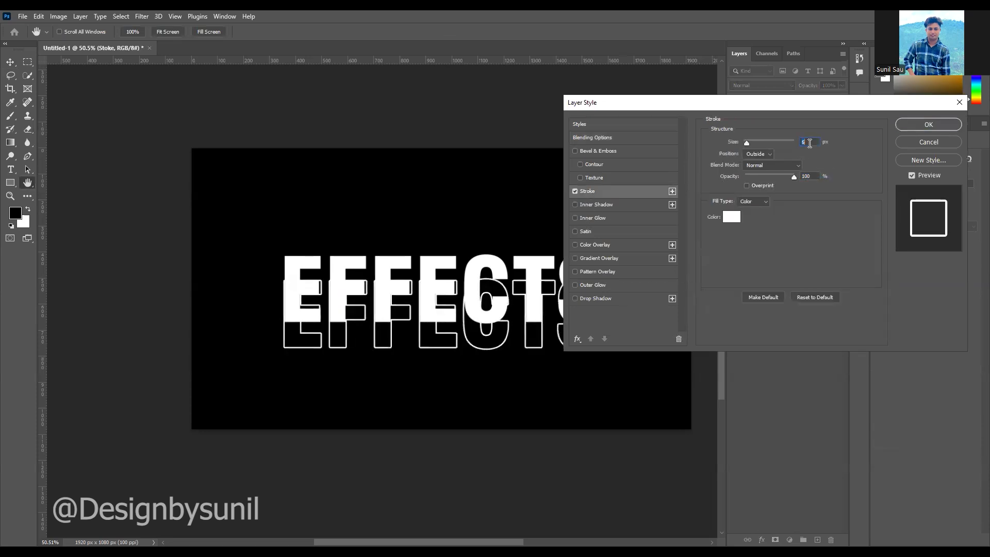
key(Down)
click(760, 153)
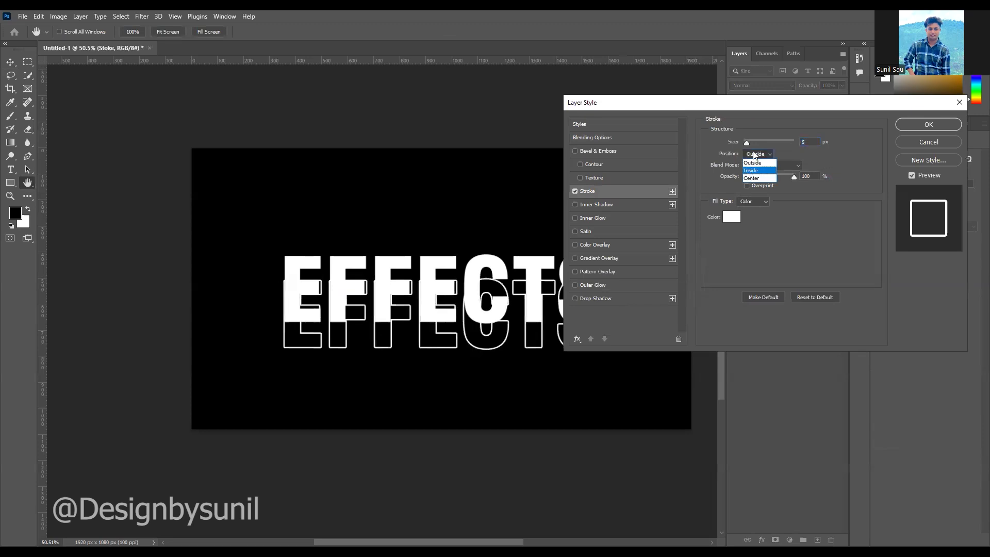
click(756, 164)
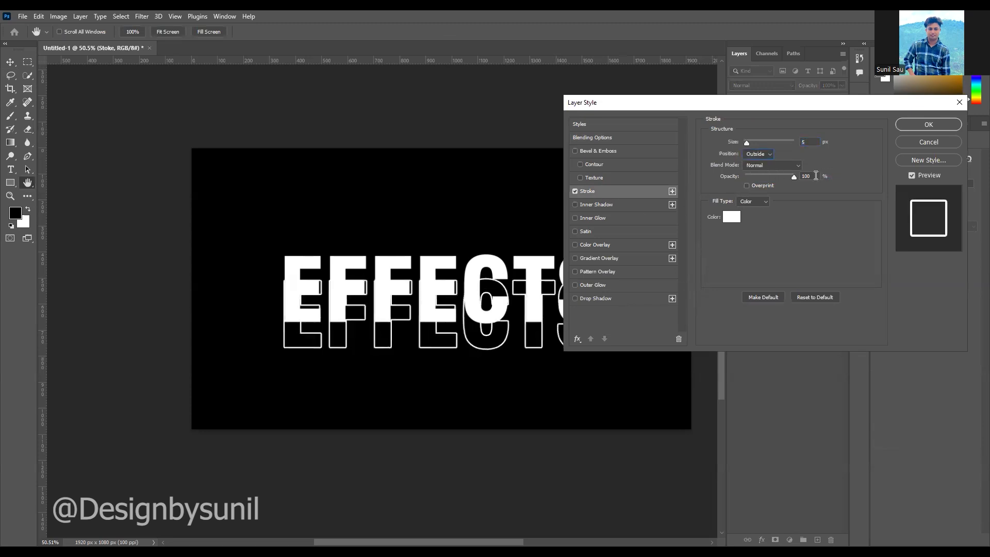
click(929, 125)
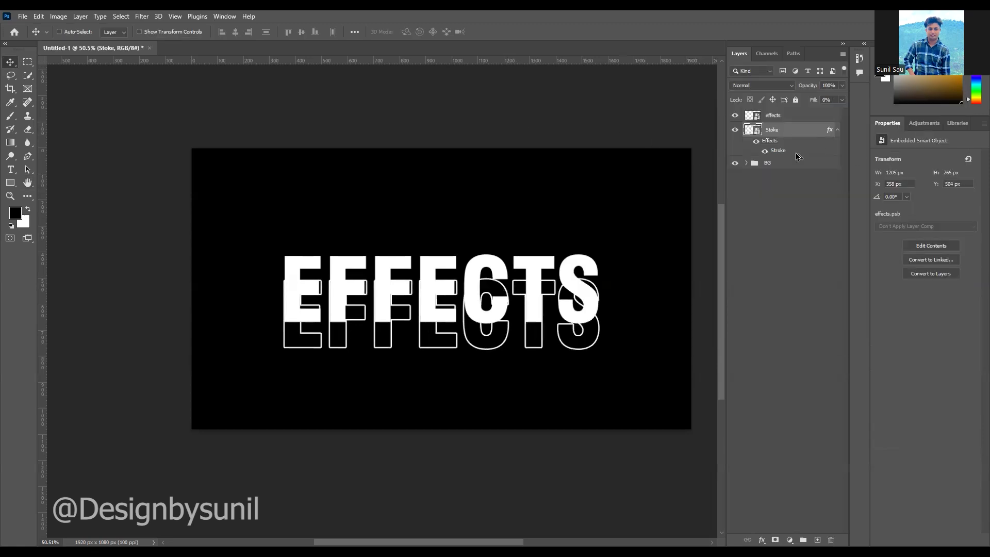
Duplicate the outlined Stoke layer beneath itself and move the copy up about 229 px, partly above the solid text
drag(797, 155, 797, 157)
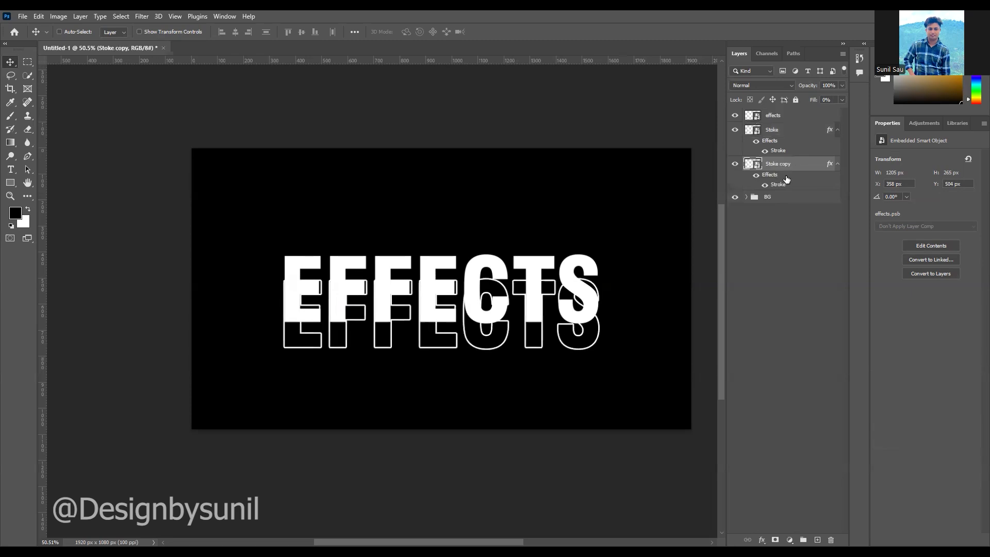
key(ctrl+t)
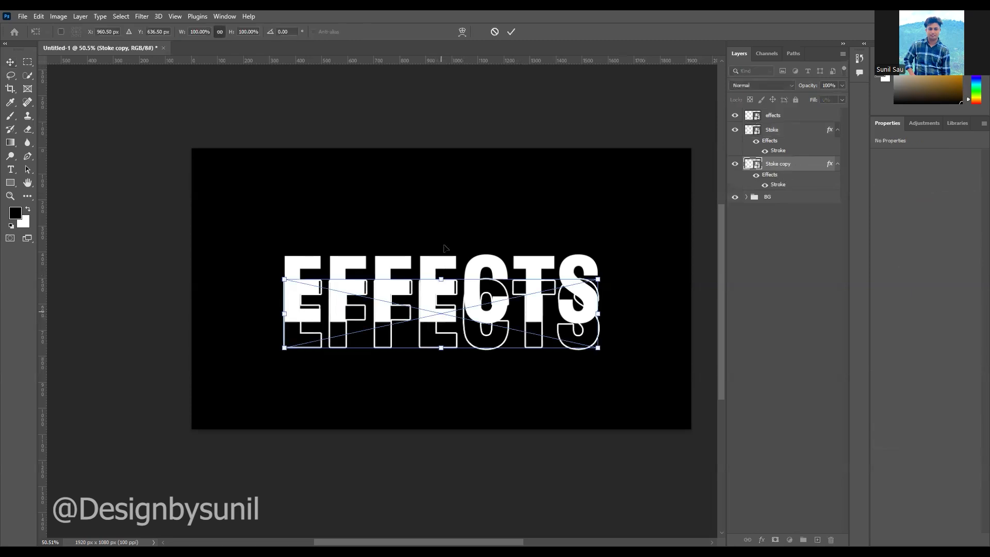
drag(447, 316, 445, 254)
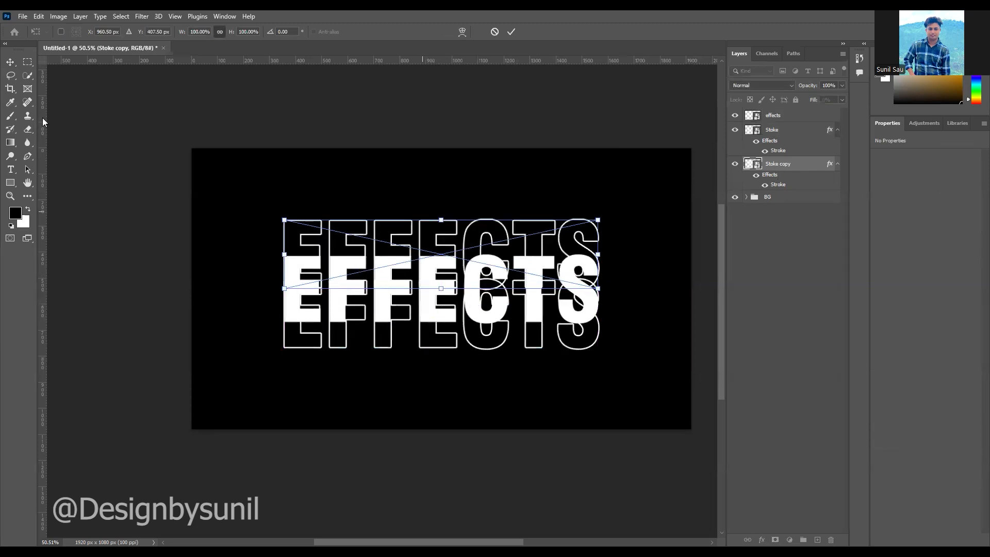
key(Return)
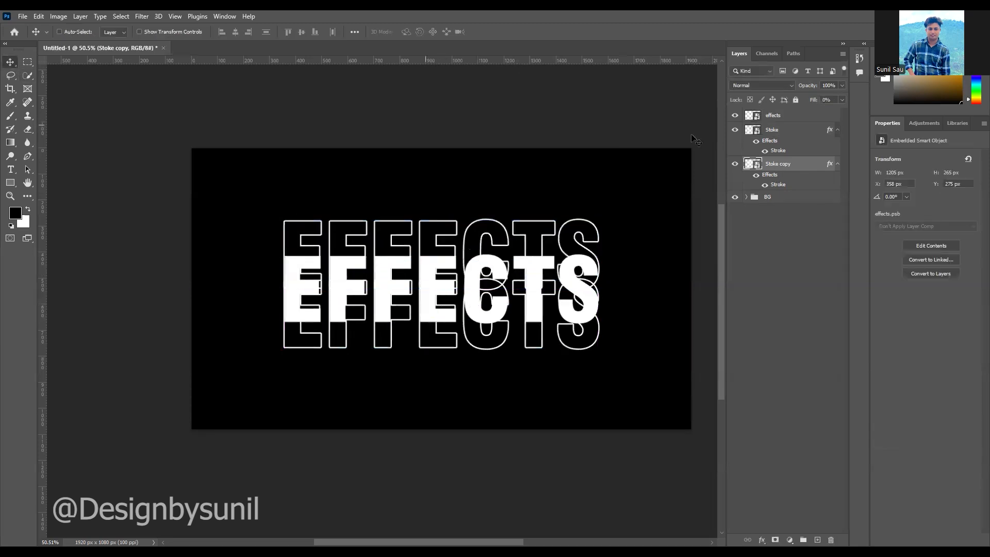
Group the Stoke and Stoke copy outline layers and rename the group Stoke
click(792, 130)
shift+click(788, 166)
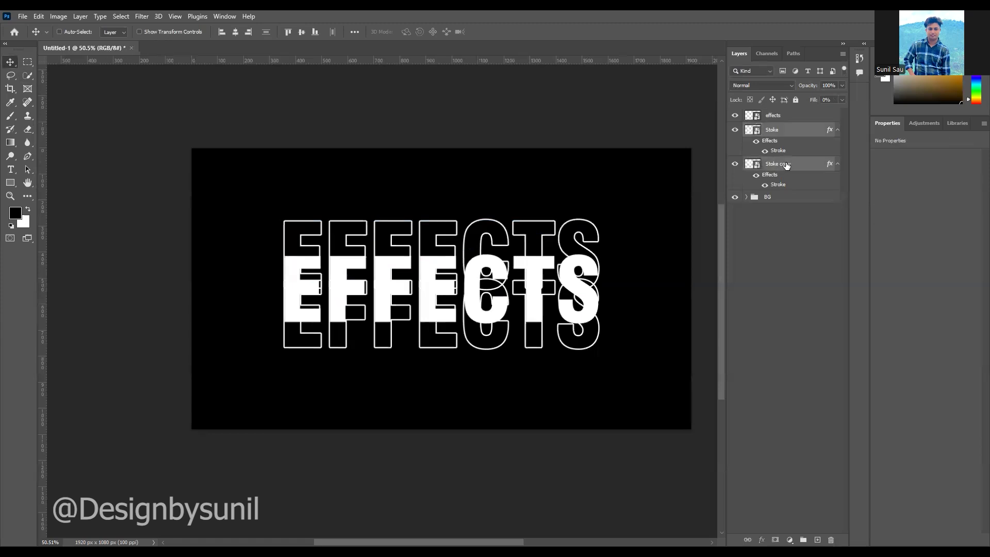
key(ctrl+g)
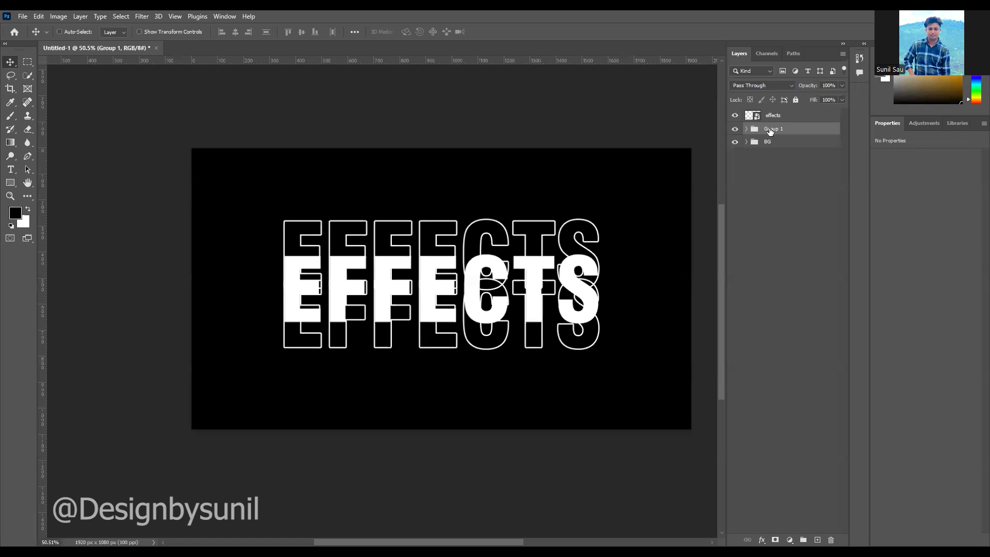
double_click(771, 130)
text(Stoke)
key(Return)
double_click(801, 128)
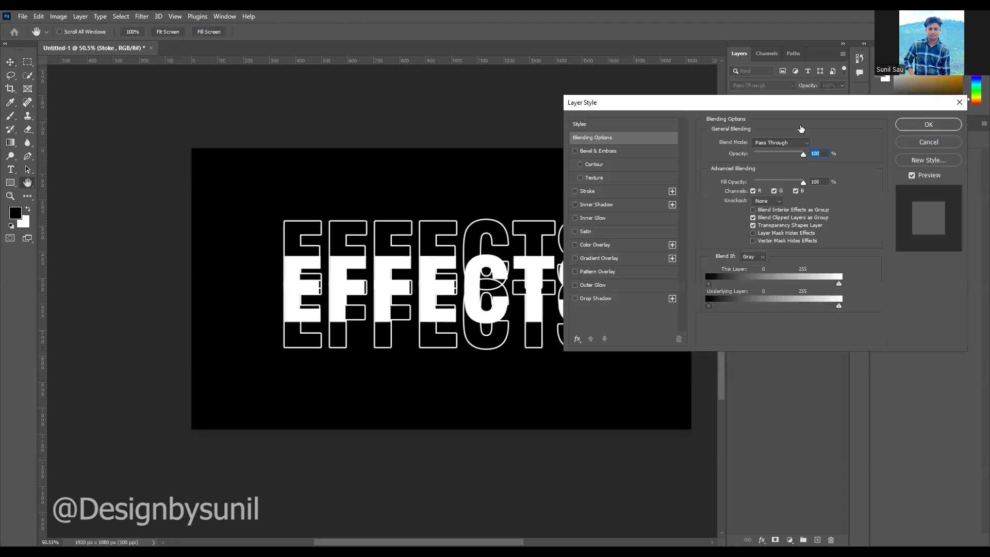
click(929, 142)
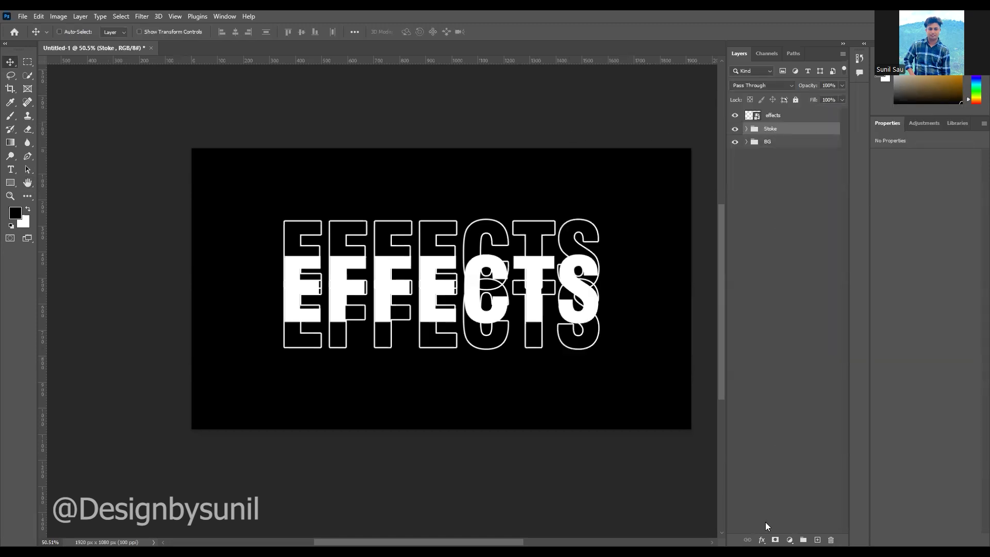
Add a layer mask to the Stoke group and brush black over the outlines around the solid EFFECTS text to fade them
click(776, 539)
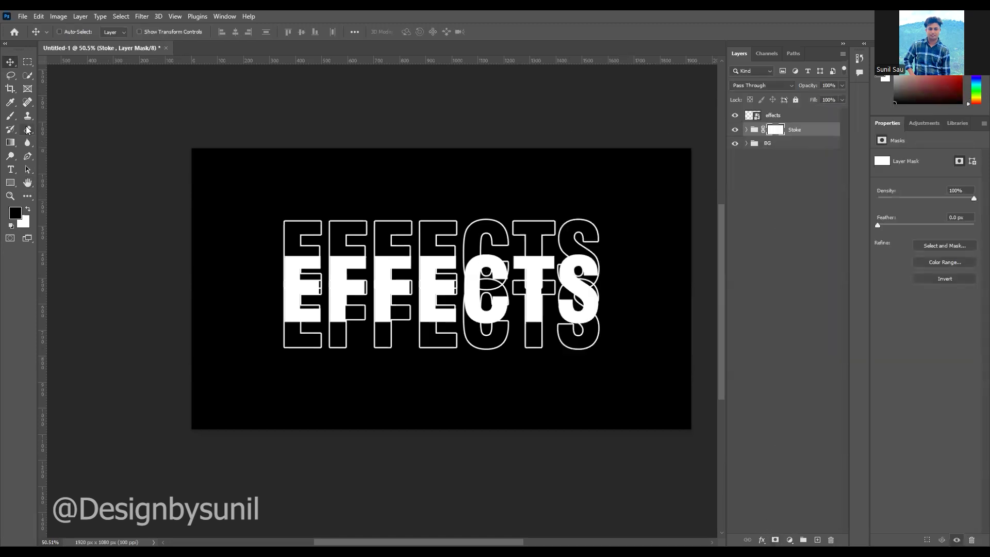
click(11, 115)
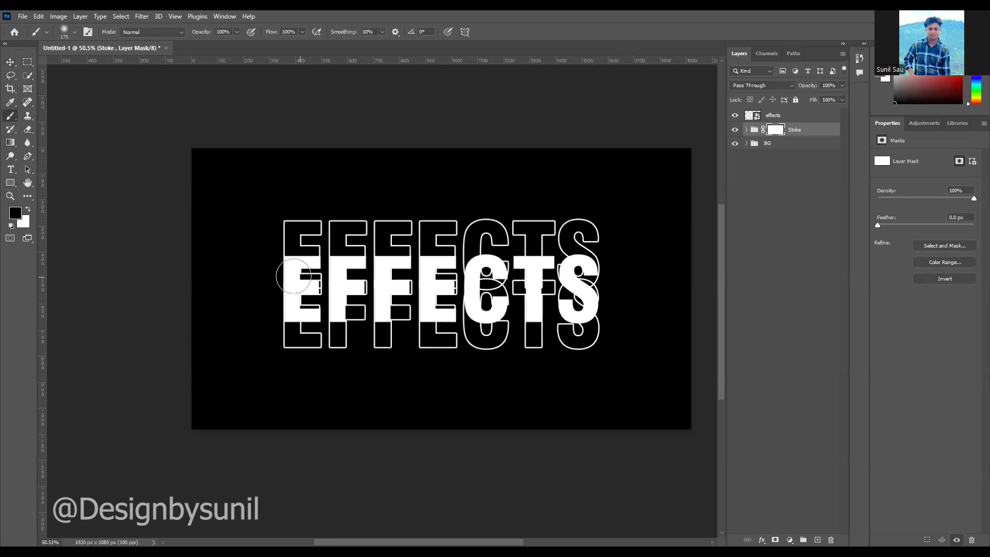
mouse_move(278, 266)
mouse_down()
mouse_move(624, 270)
mouse_move(251, 269)
mouse_move(240, 281)
mouse_up()
click(222, 31)
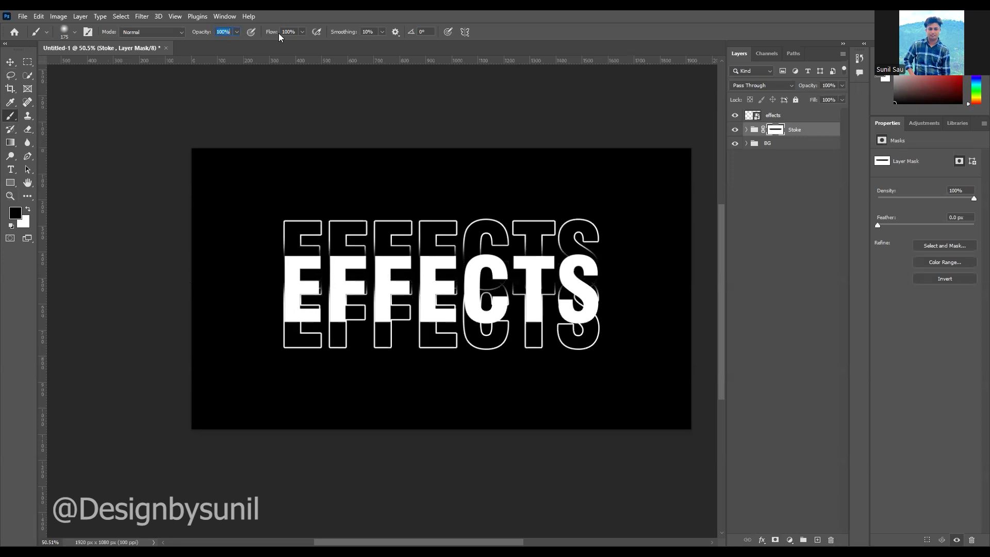
click(295, 32)
drag(275, 310, 659, 301)
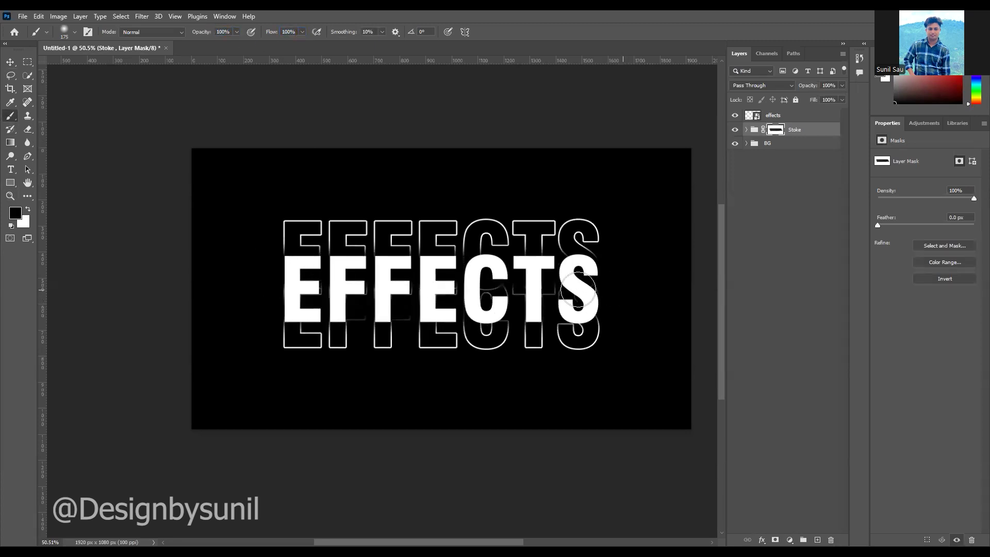
mouse_move(328, 289)
mouse_down()
mouse_move(258, 288)
mouse_move(640, 268)
mouse_up()
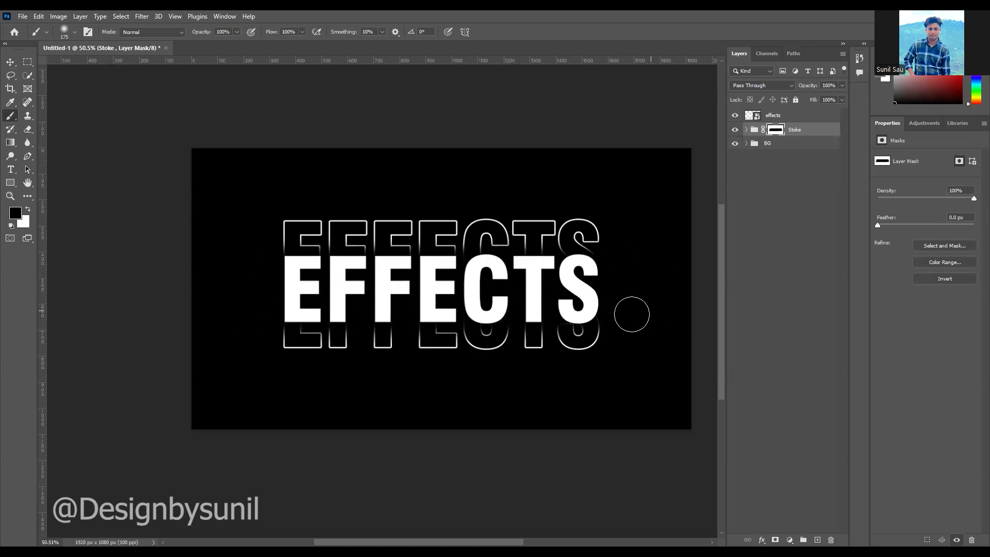
Duplicate the masked Stoke group beneath itself and move the Stoke outline inside the copy straight down about 83 px
click(11, 62)
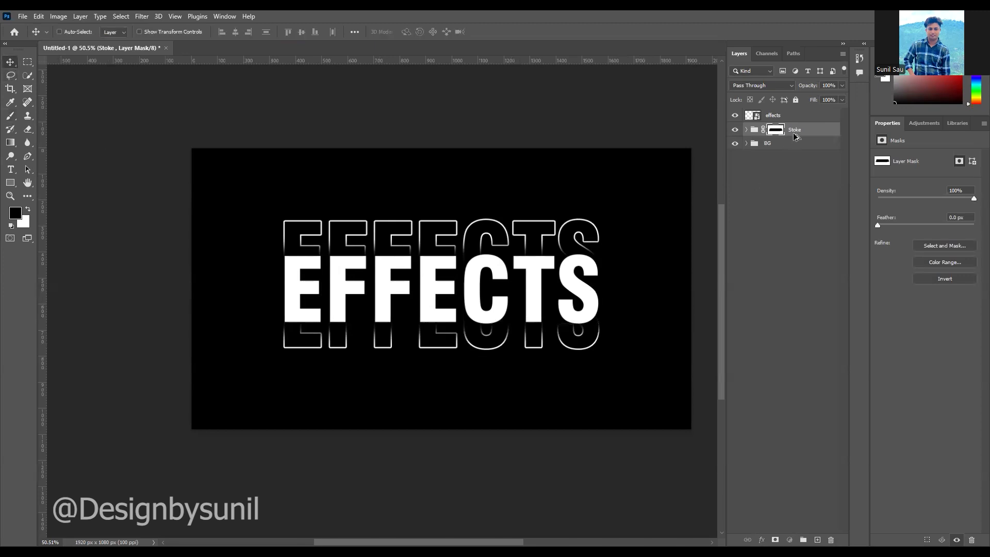
drag(795, 141, 792, 143)
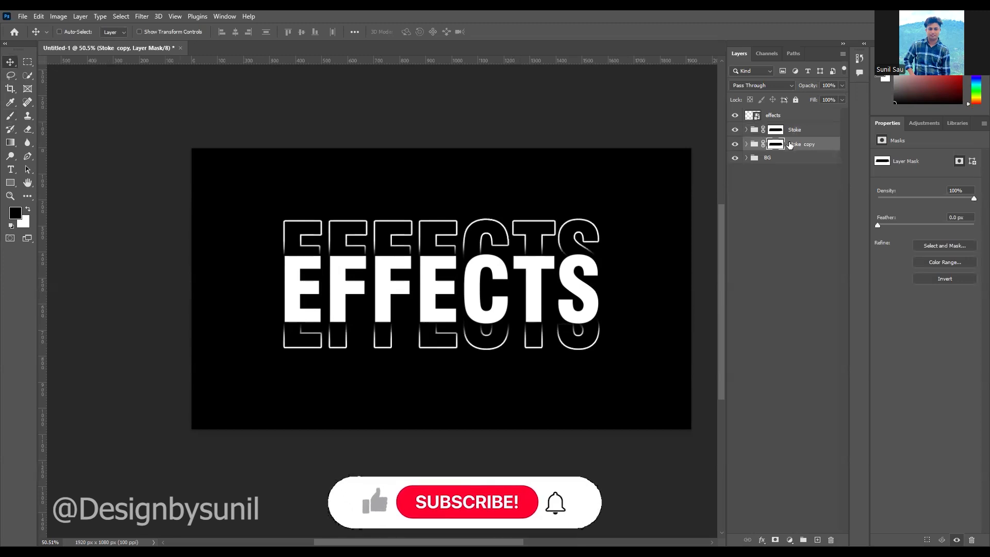
click(747, 144)
click(788, 165)
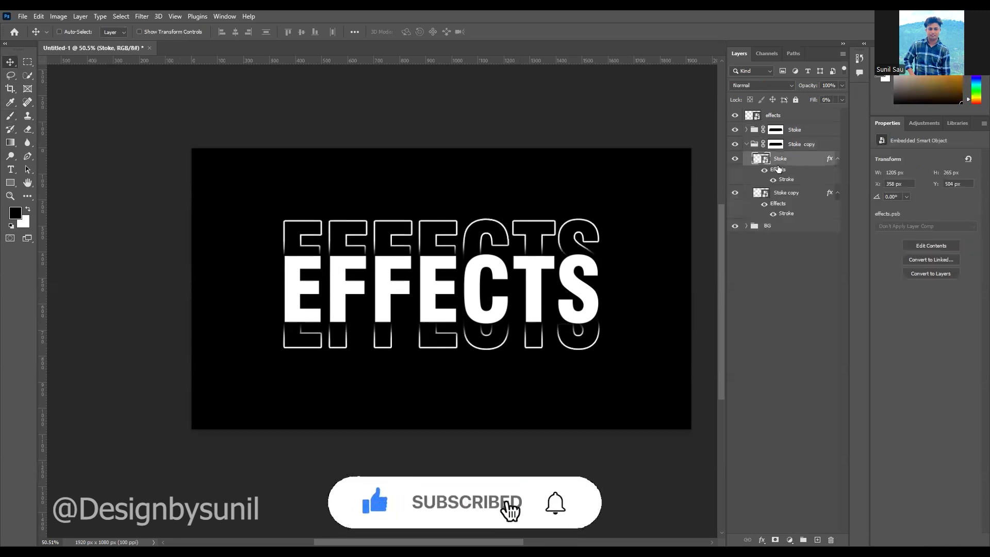
key(ctrl+t)
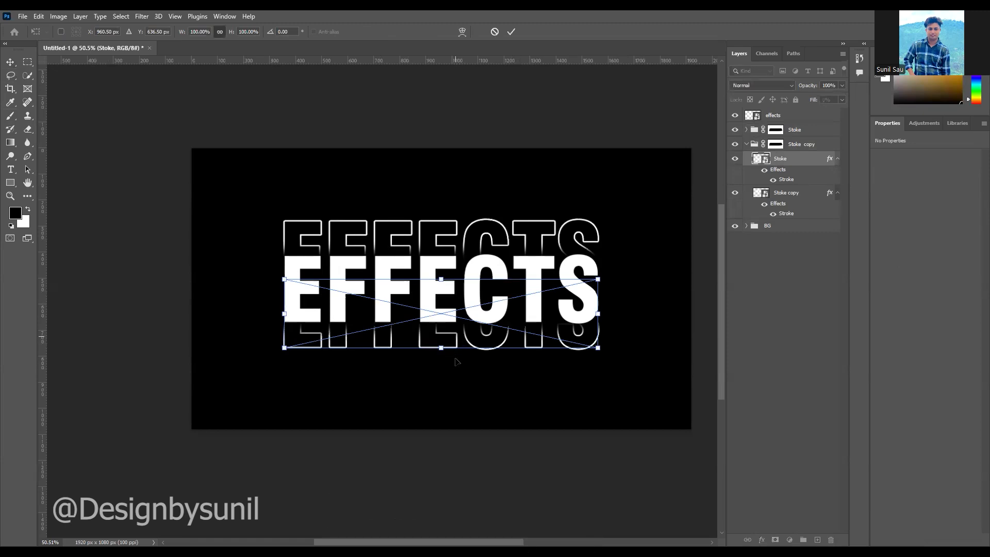
drag(455, 337, 455, 358)
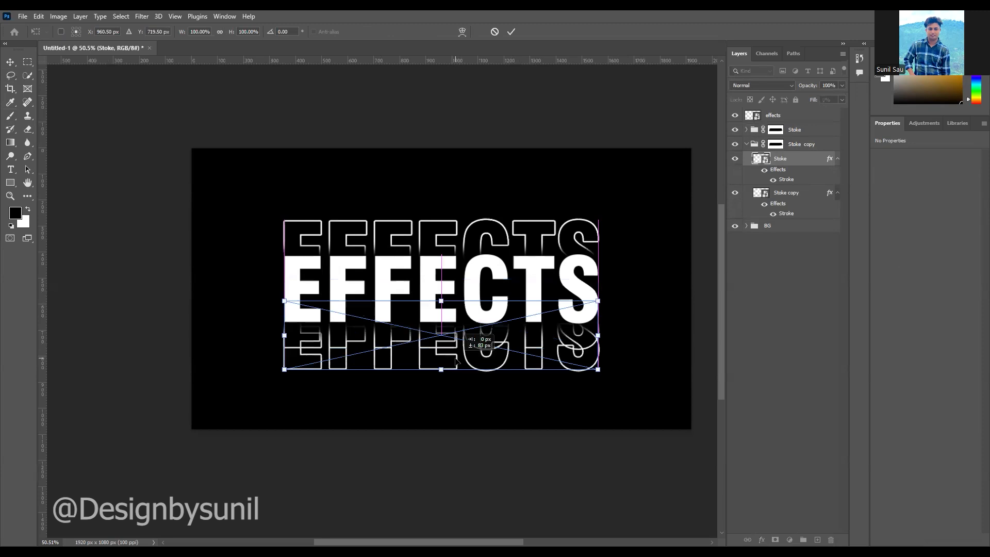
Move the Stoke copy outline inside the duplicated group straight up about 99 px
click(787, 192)
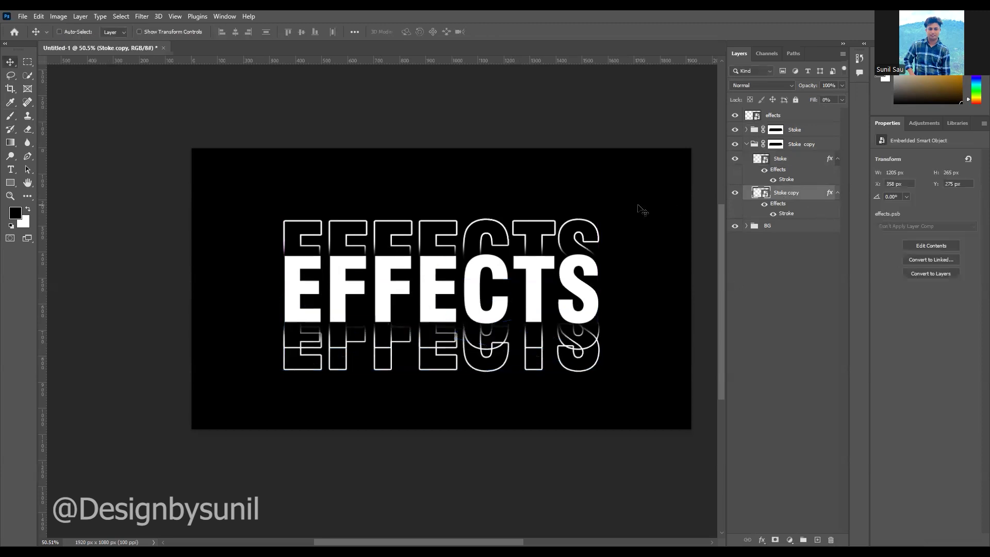
key(ctrl+t)
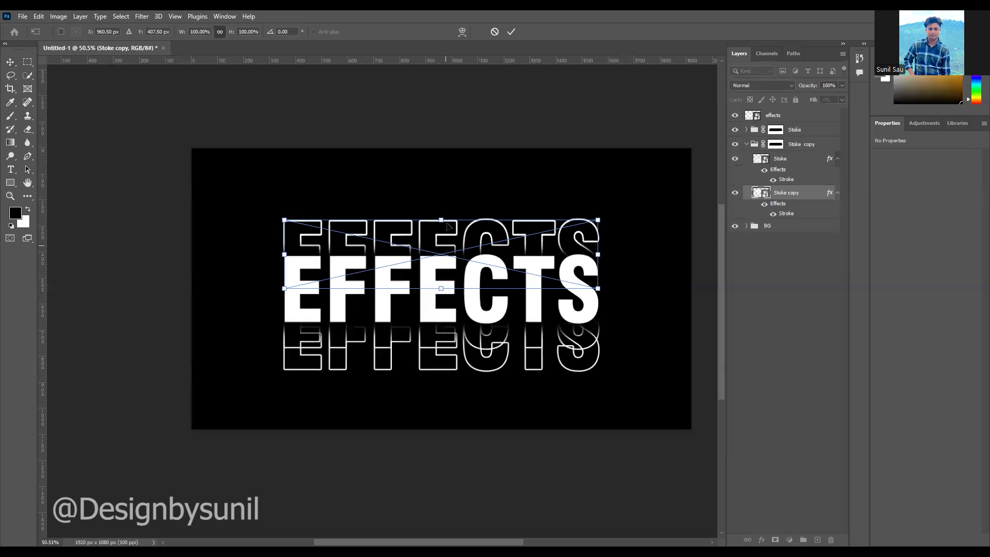
drag(447, 223, 447, 198)
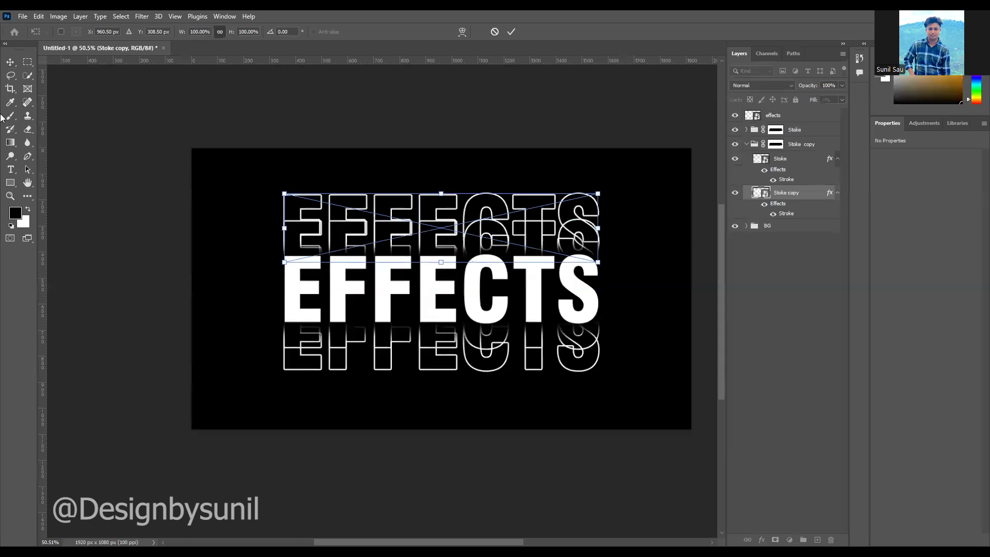
click(511, 32)
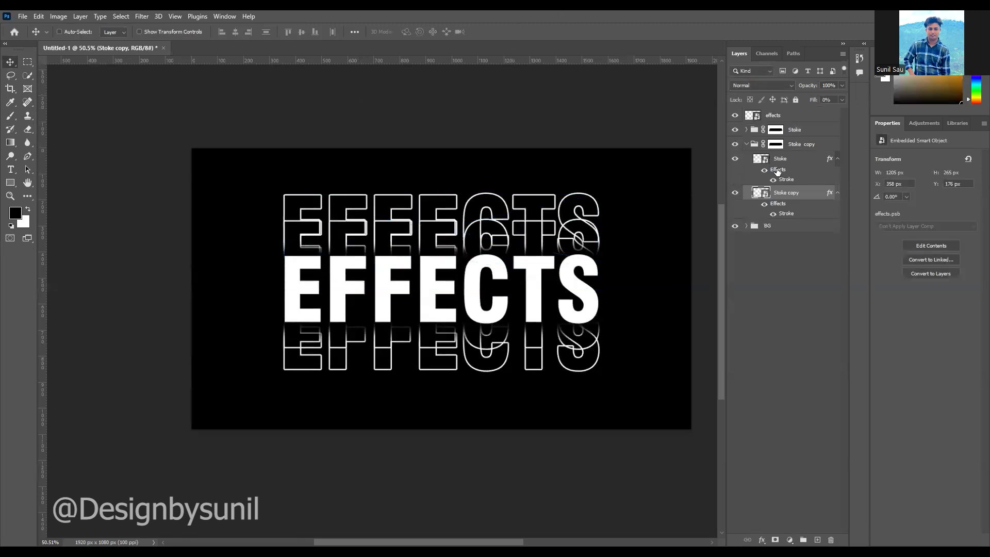
Brush black on the Stoke copy group's mask to fade its outlines where they overlap the inner outlines above and below the text
click(747, 144)
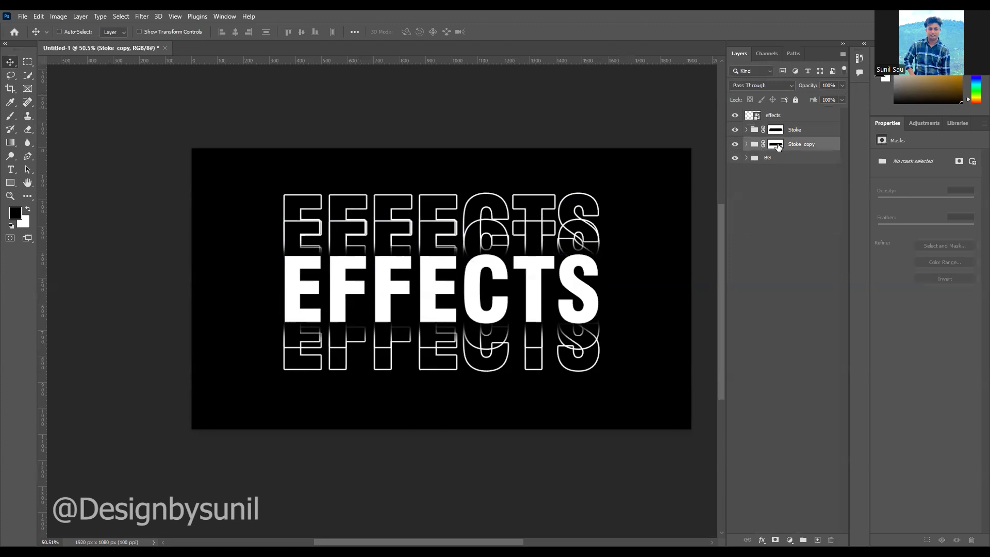
click(778, 147)
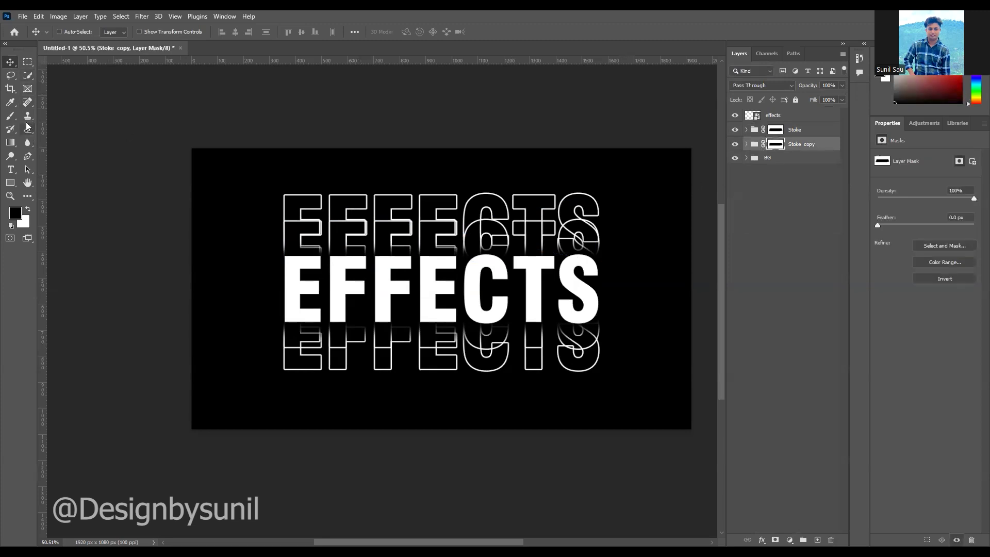
click(11, 116)
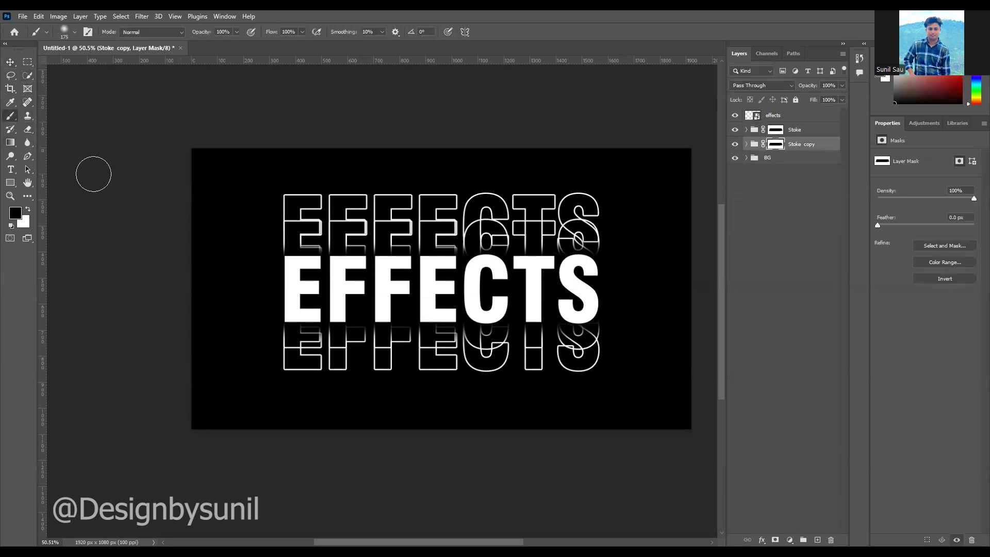
drag(277, 239, 635, 239)
mouse_move(602, 327)
mouse_down()
mouse_move(240, 334)
mouse_move(641, 328)
mouse_move(265, 328)
mouse_move(610, 328)
mouse_up()
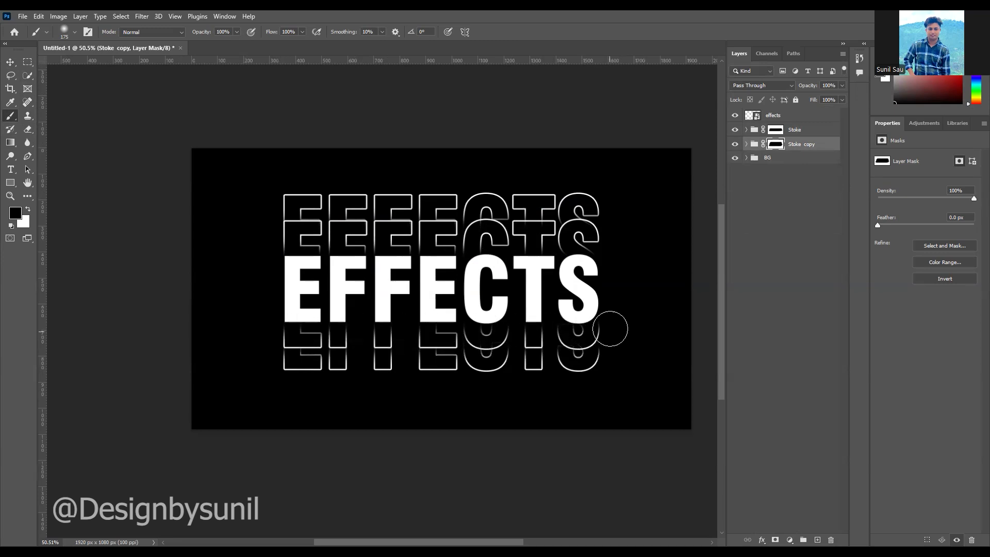
Group the Stoke and Stoke copy groups together and name the new group All Stroke
click(10, 62)
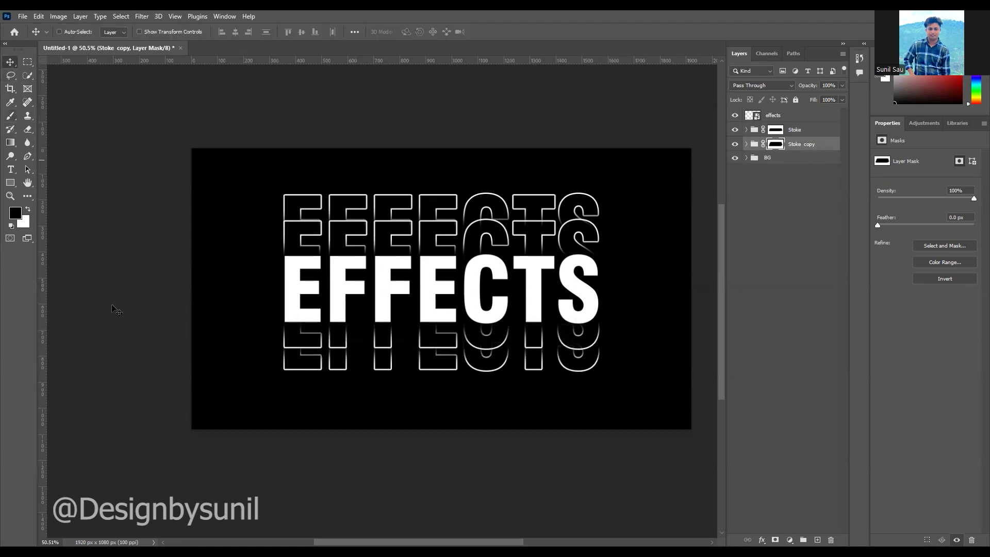
click(807, 145)
shift+click(805, 131)
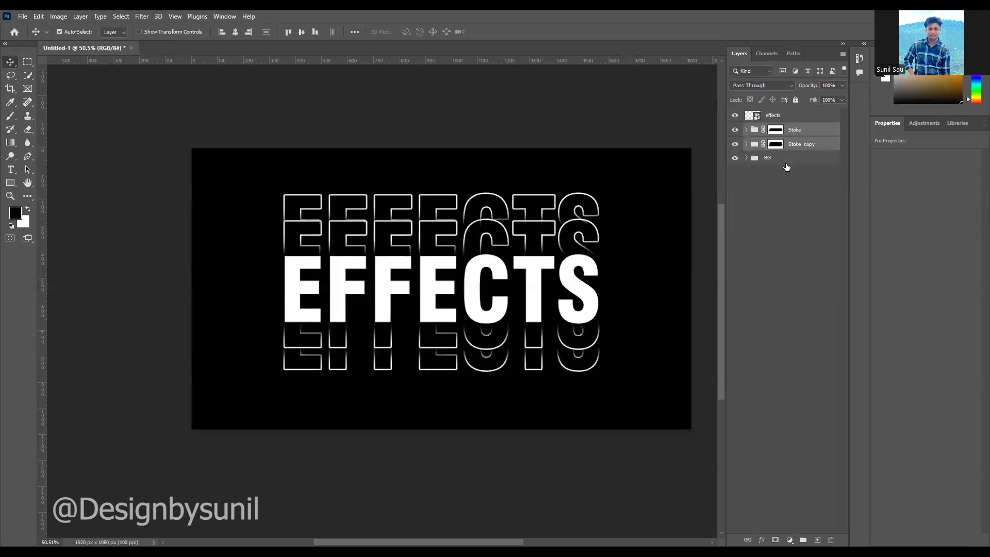
key(ctrl+g)
right_click(771, 129)
key(Escape)
double_click(769, 130)
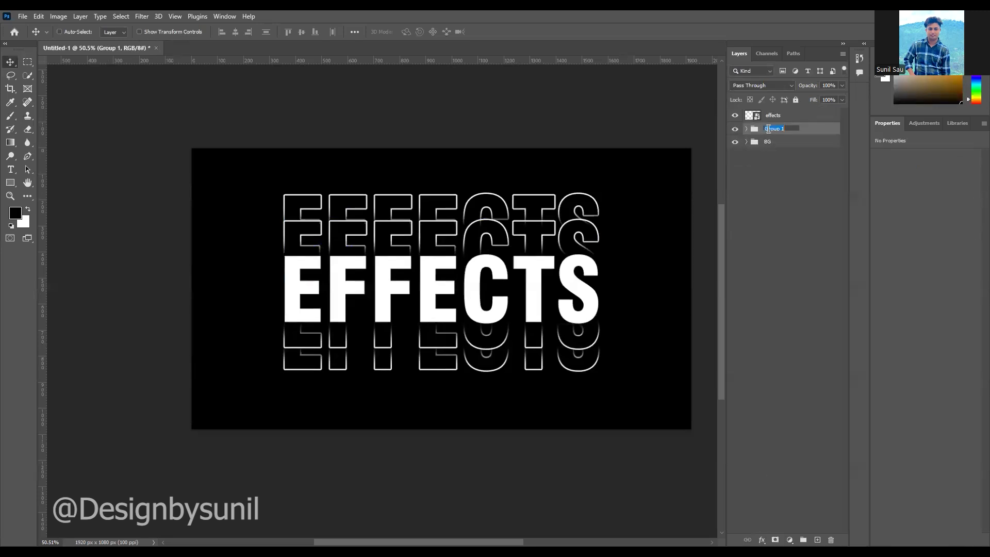
text(All Stroke)
key(Return)
click(789, 538)
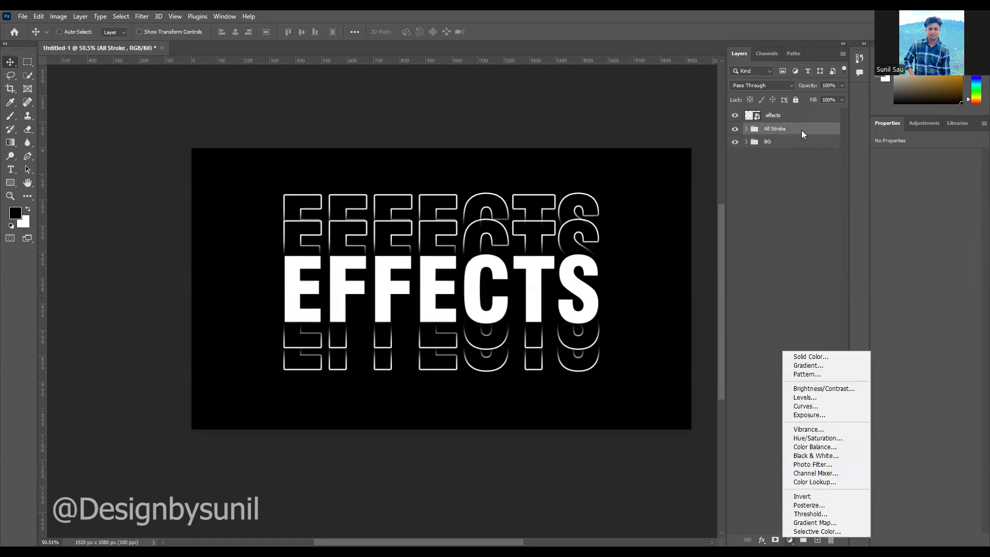
click(796, 364)
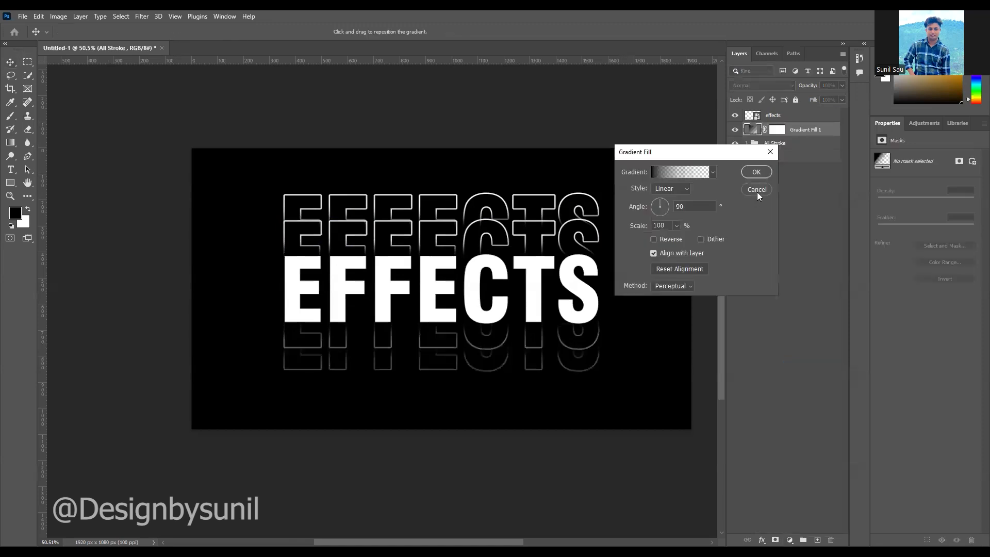
click(757, 190)
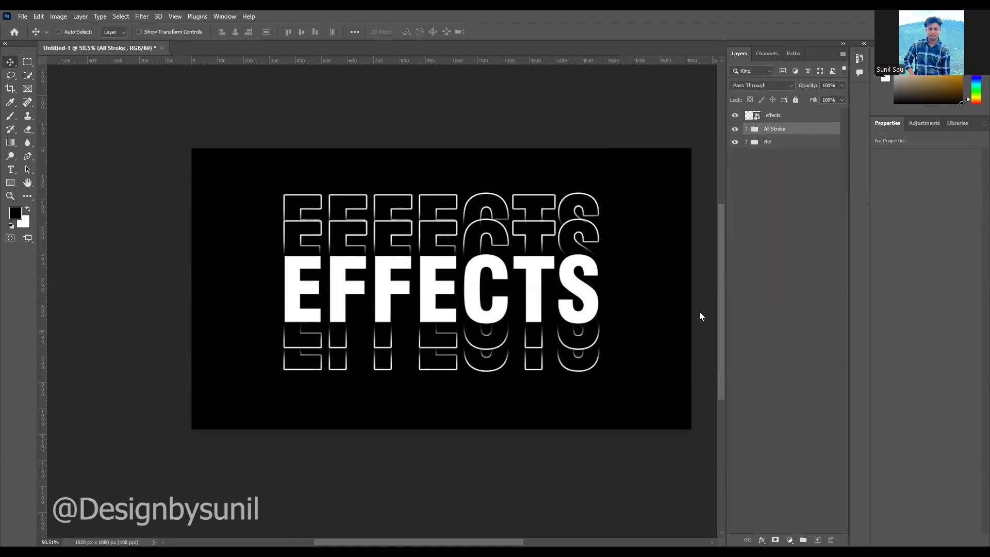
Add a Gradient Overlay to the All Stroke group using the Purple_12 preset from the Purples gradients
click(584, 260)
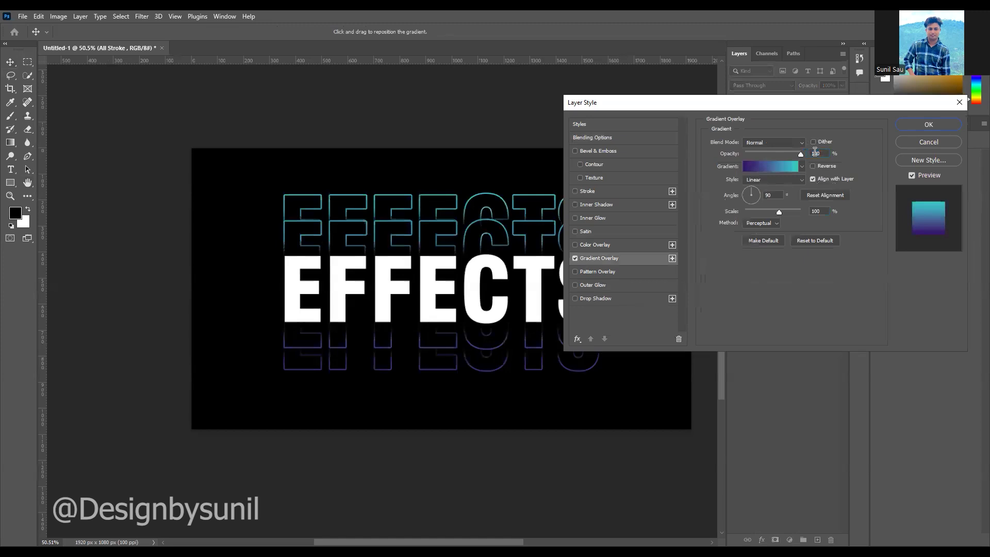
click(770, 166)
click(597, 173)
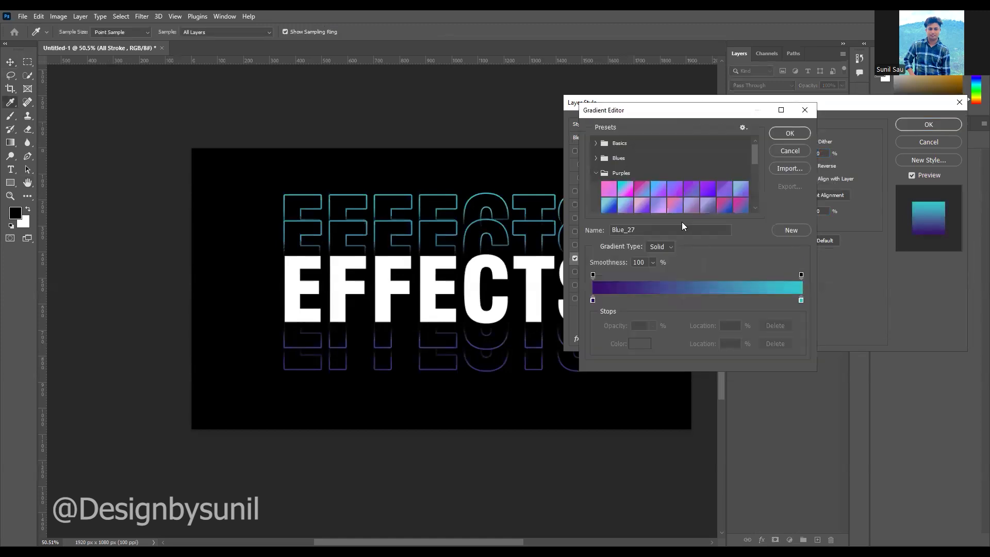
click(675, 190)
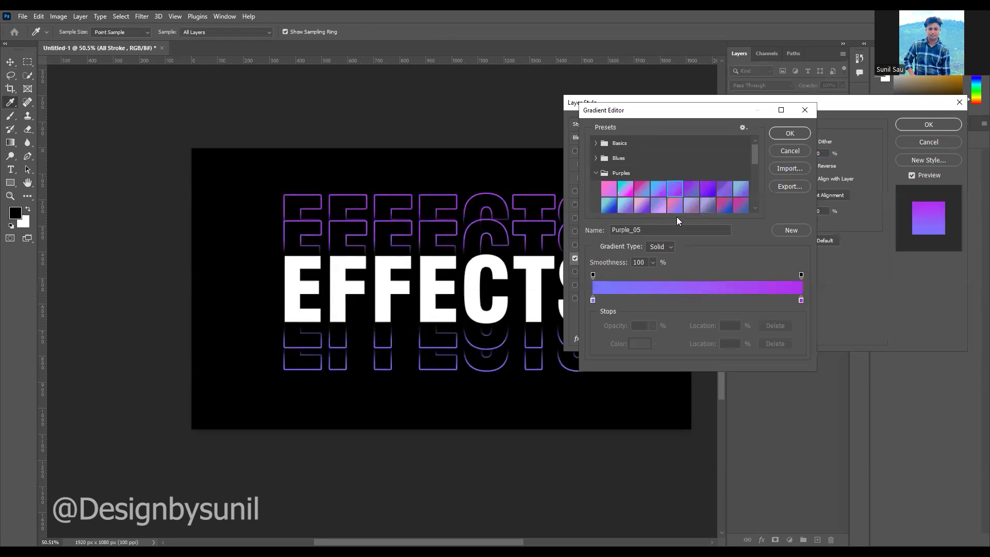
click(692, 190)
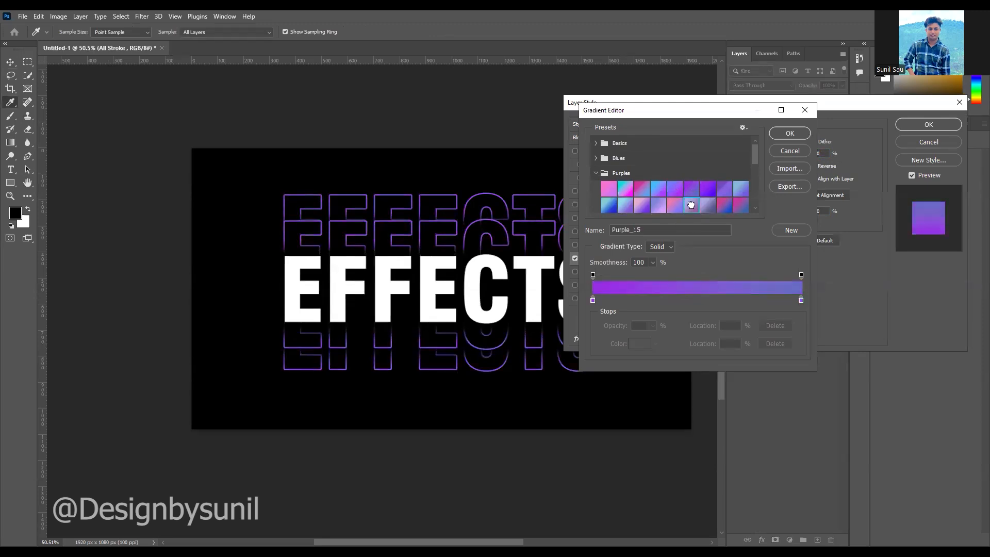
click(692, 204)
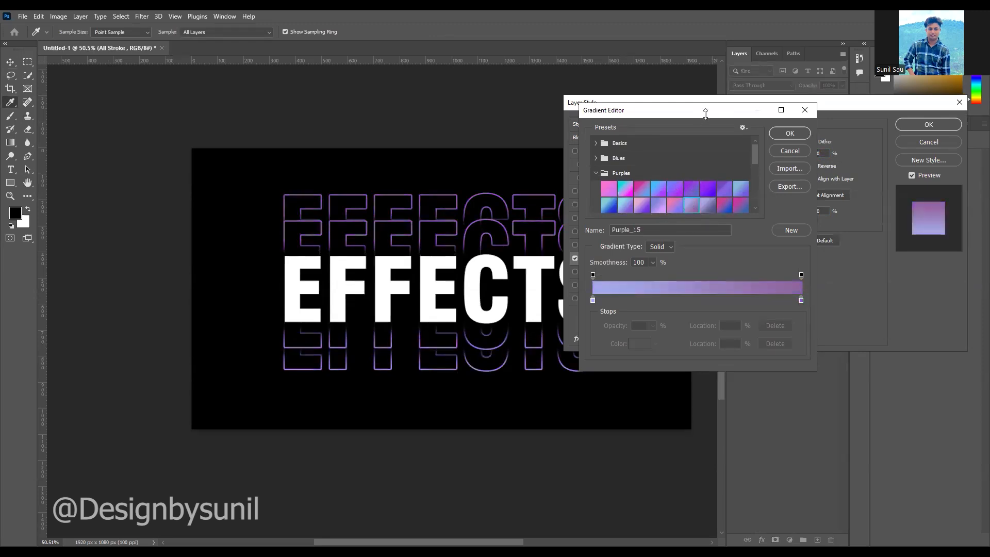
drag(706, 113, 865, 144)
click(818, 219)
click(803, 237)
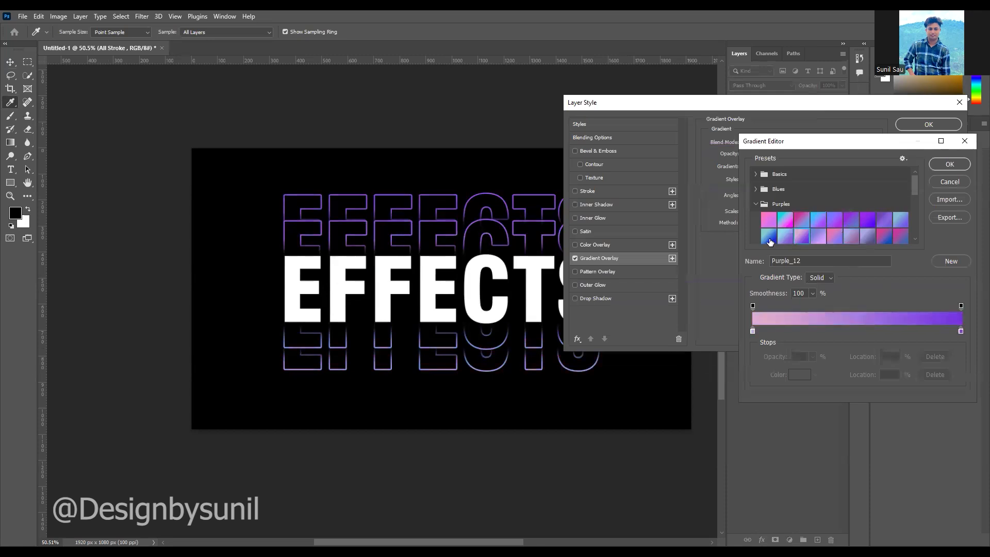
click(769, 242)
click(801, 237)
click(950, 165)
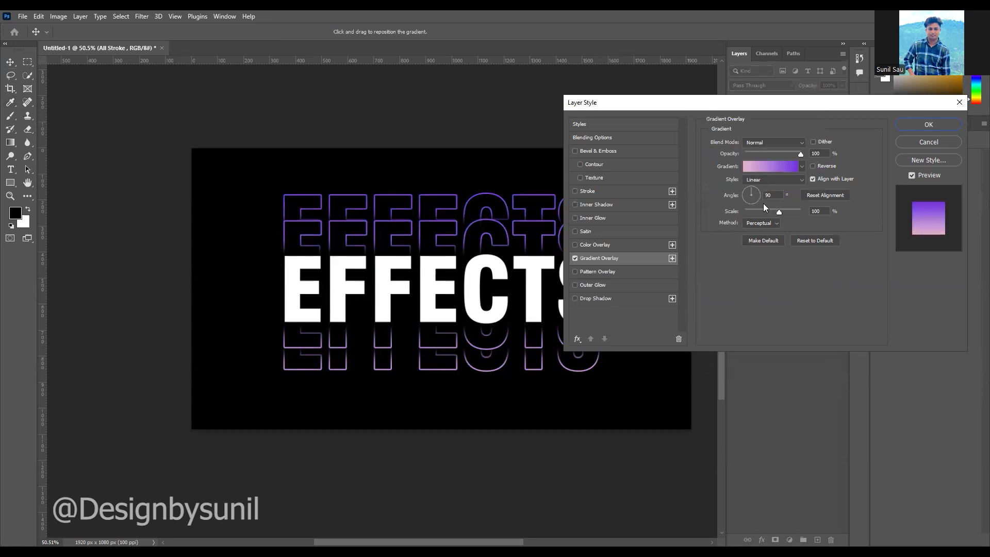
Rotate the gradient overlay's angle to nearly horizontal so pink runs into violet across the outlines, and apply the layer style
drag(751, 193, 759, 197)
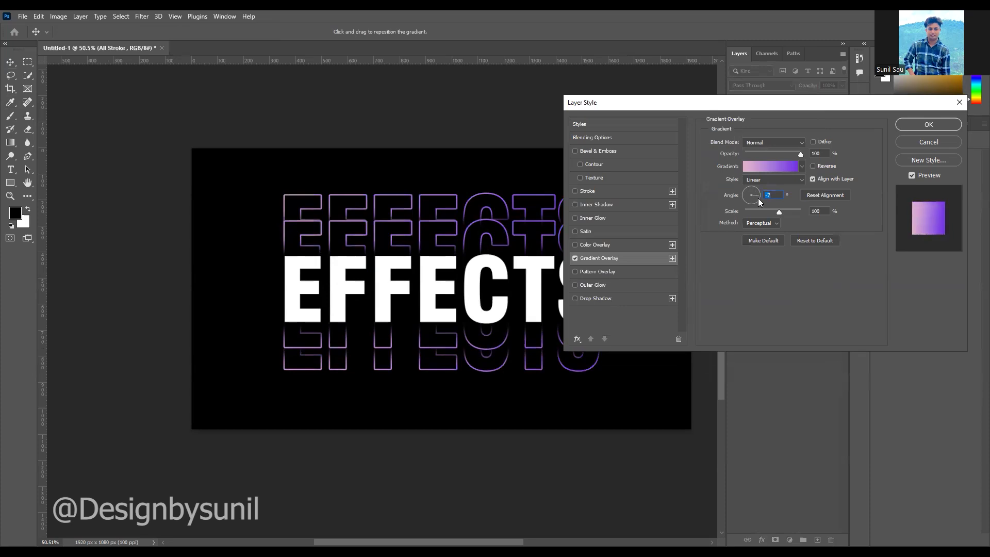
mouse_move(758, 198)
mouse_down()
mouse_move(736, 194)
mouse_move(737, 185)
mouse_move(753, 184)
mouse_move(742, 182)
mouse_move(762, 200)
mouse_up()
click(929, 125)
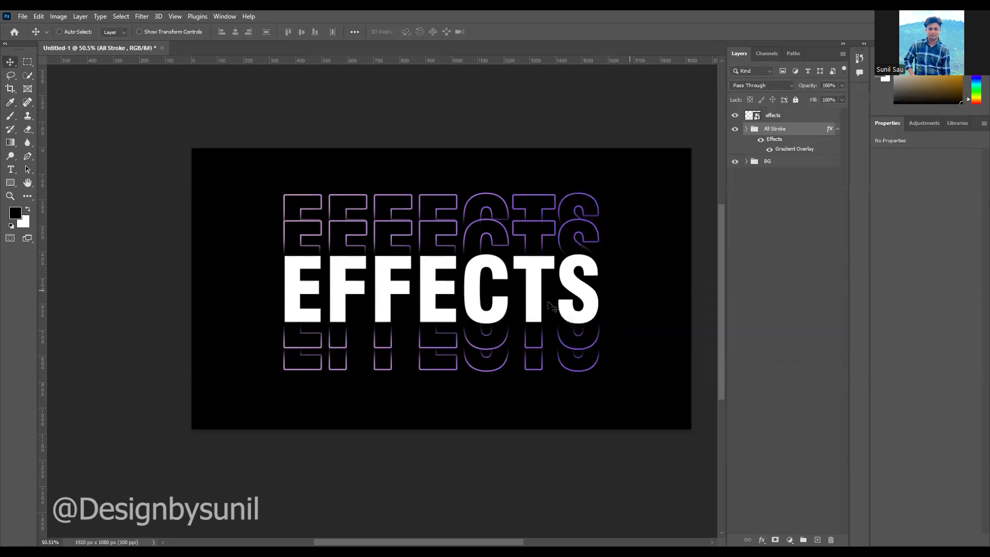
Add a Hue/Saturation adjustment layer above the All Stroke group with Hue +34 and Saturation +22
scroll(538, 294, up, 2)
scroll(539, 294, up, 1)
scroll(561, 292, down, 3)
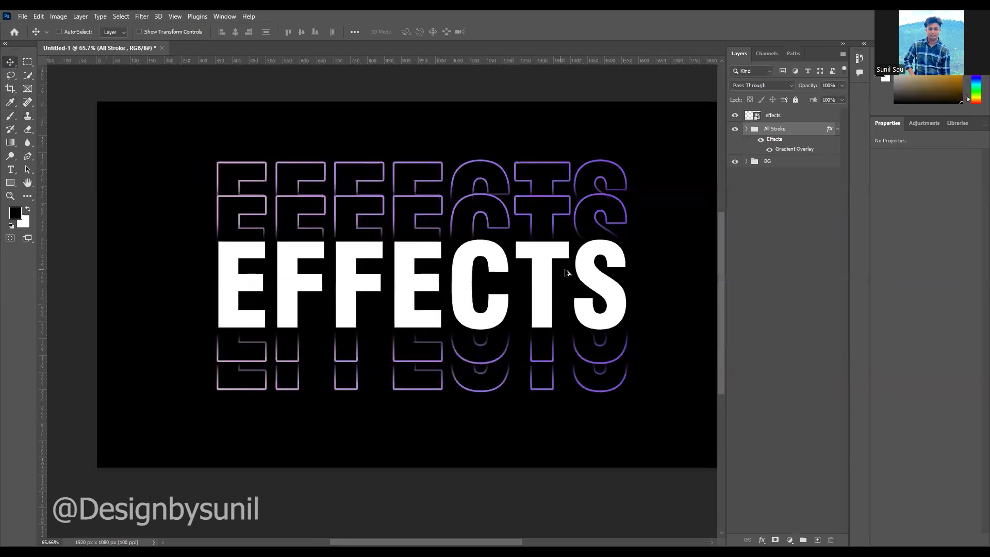
scroll(578, 262, up, 2)
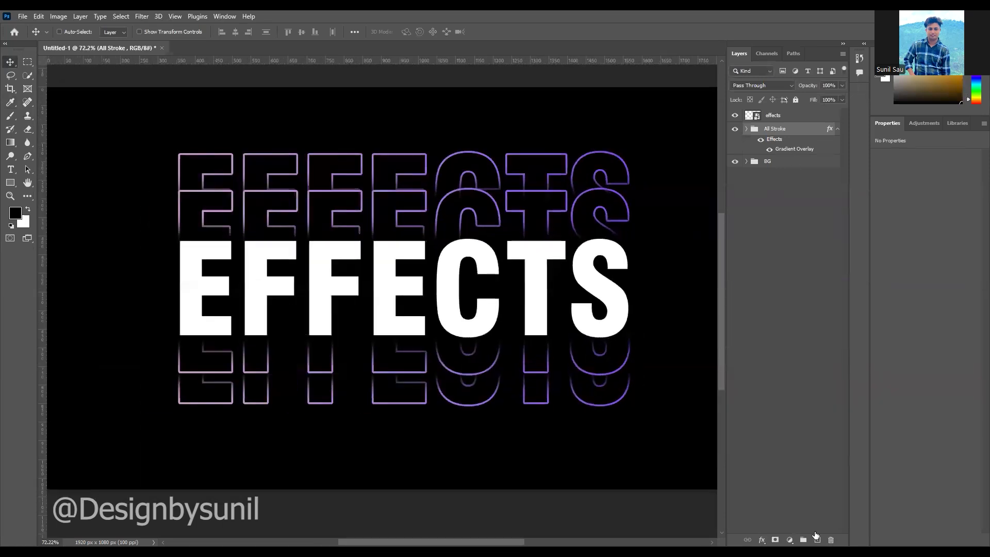
click(837, 129)
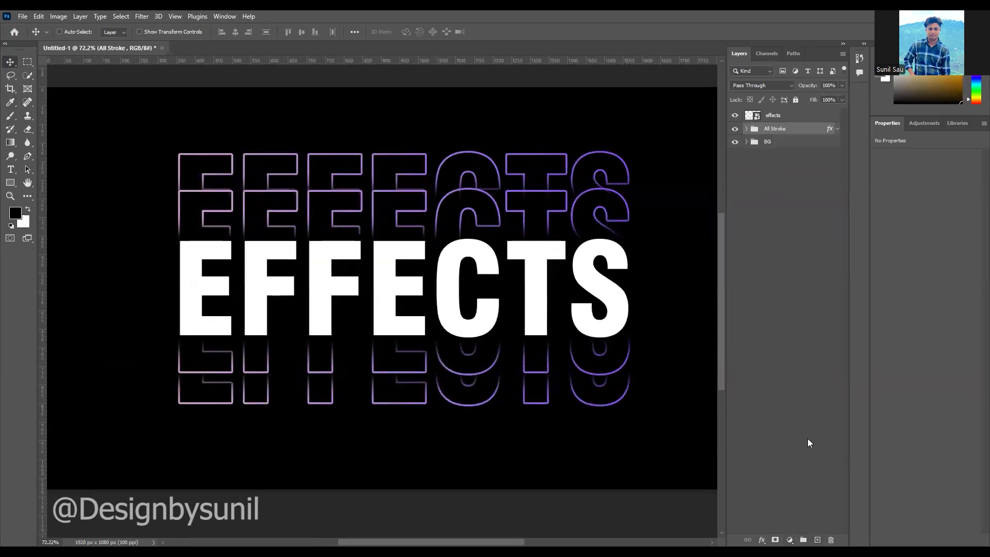
click(790, 540)
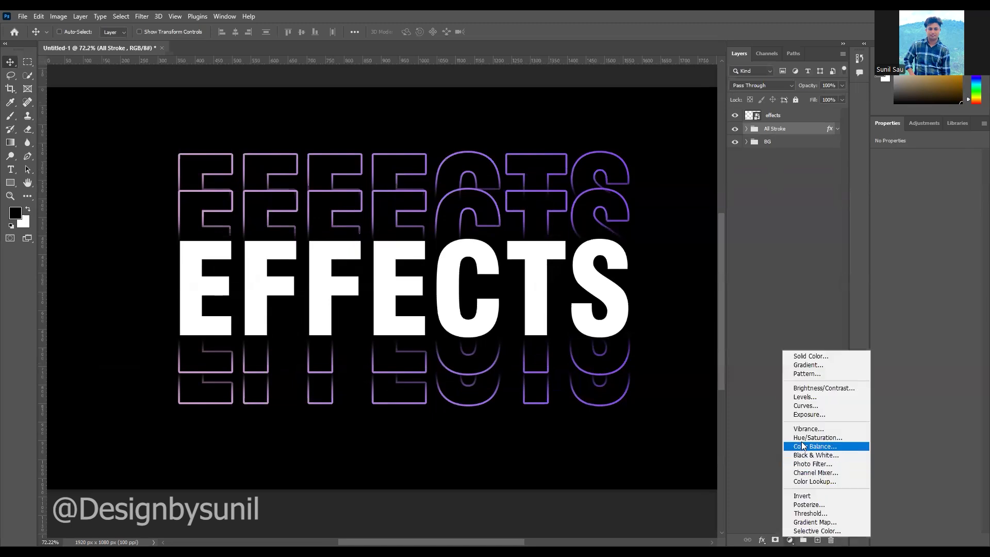
click(803, 439)
drag(925, 199, 886, 197)
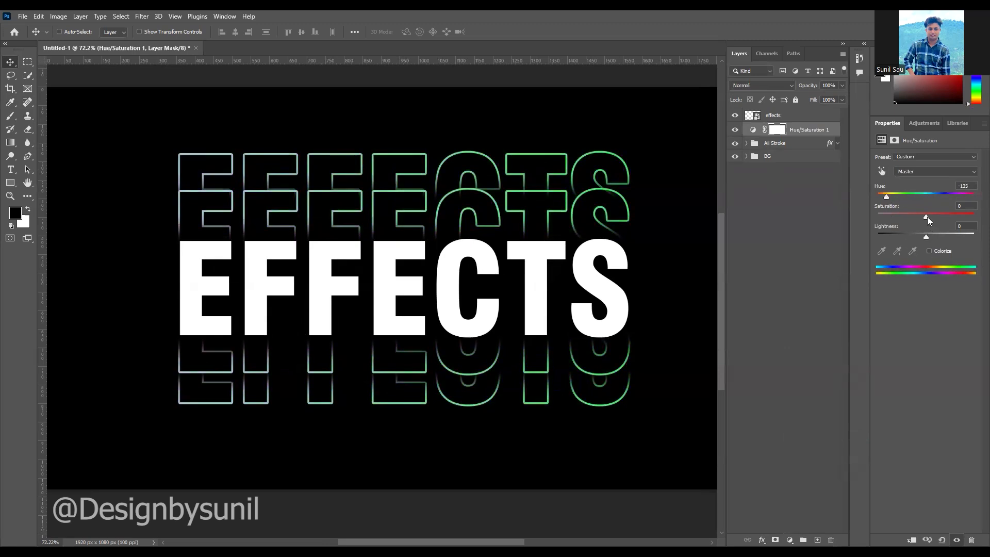
drag(886, 197, 941, 198)
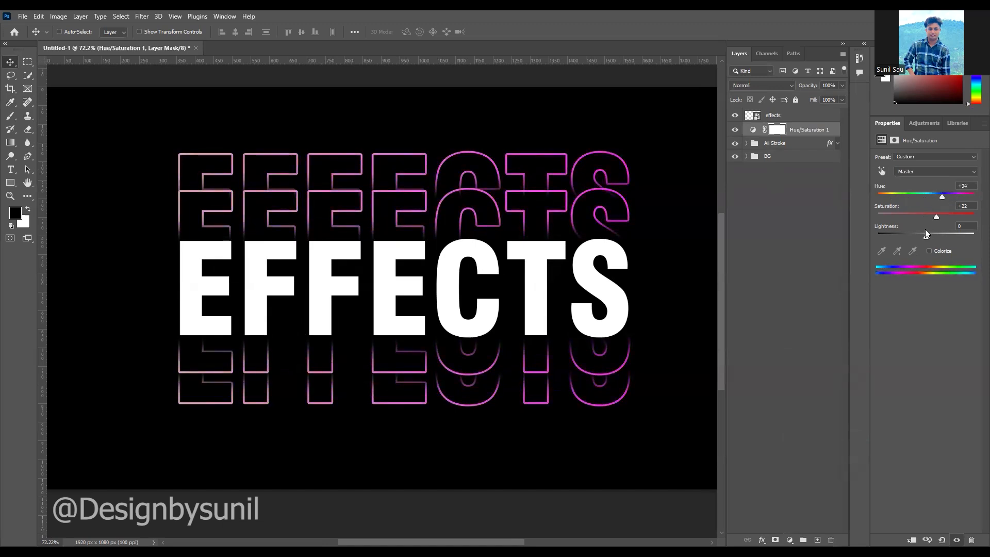
click(790, 212)
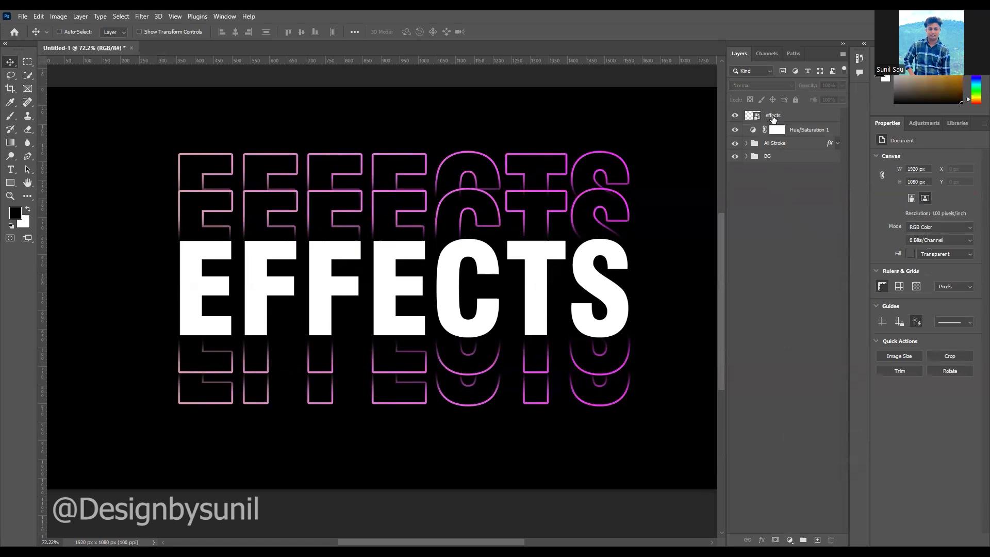
Replace the text inside the effects smart object with TEST, save it and return to the Untitled-1 document
click(773, 118)
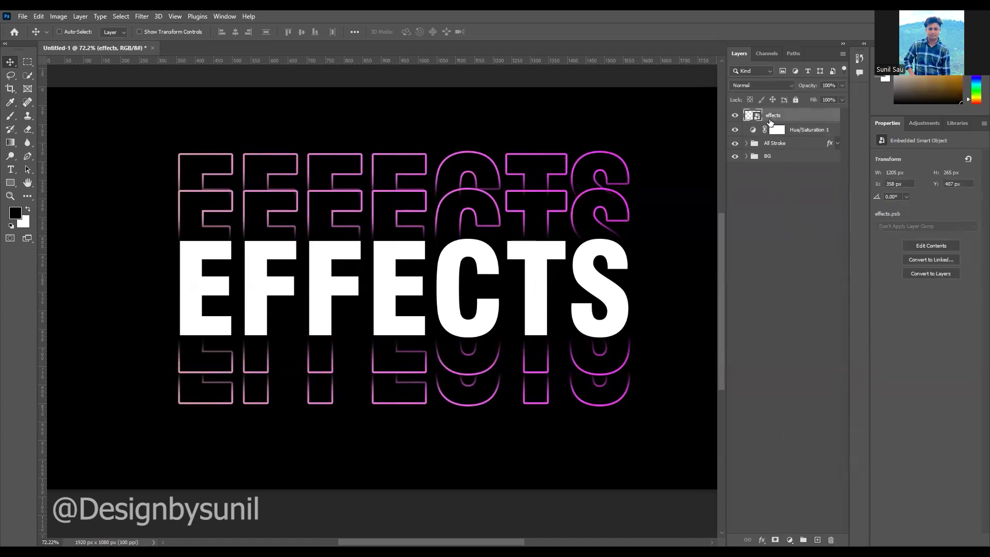
double_click(751, 116)
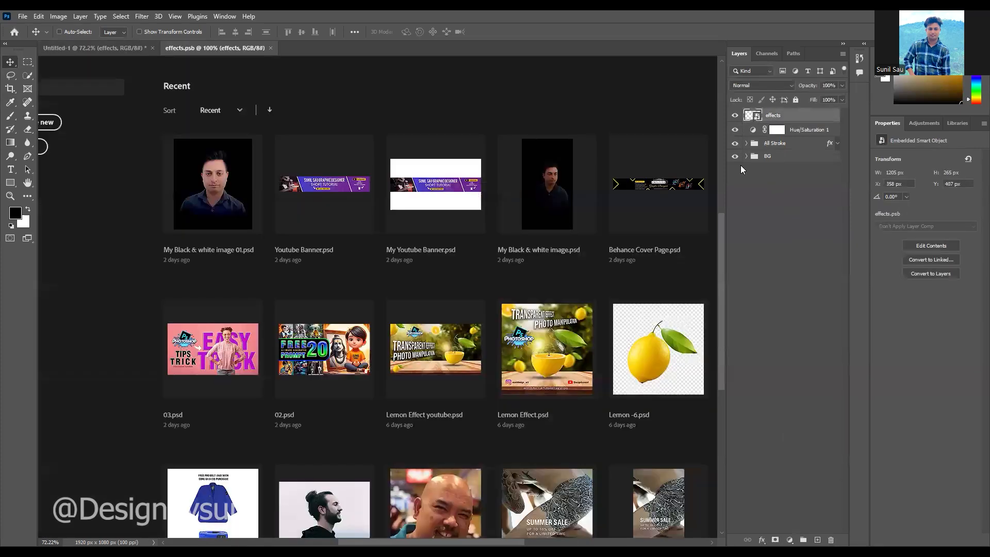
double_click(369, 260)
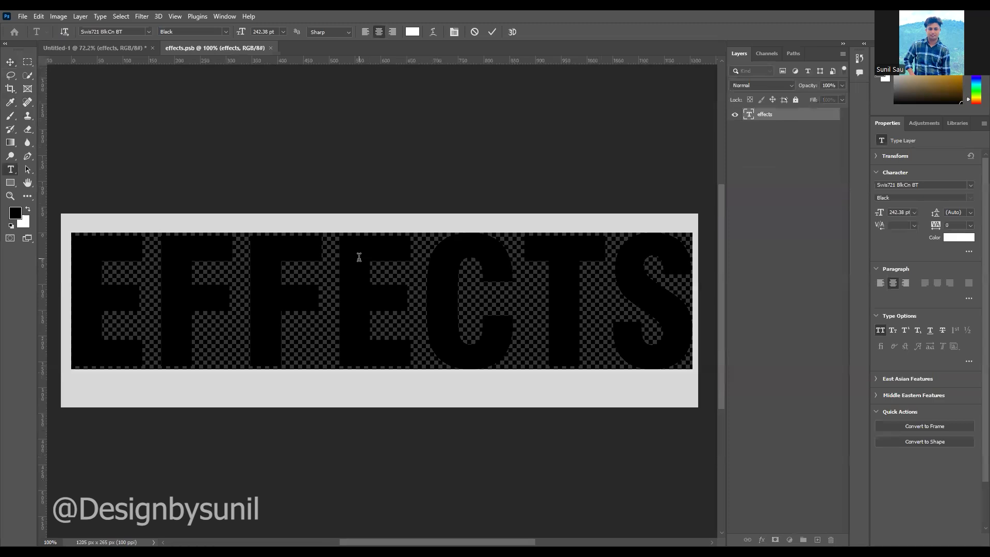
text(T)
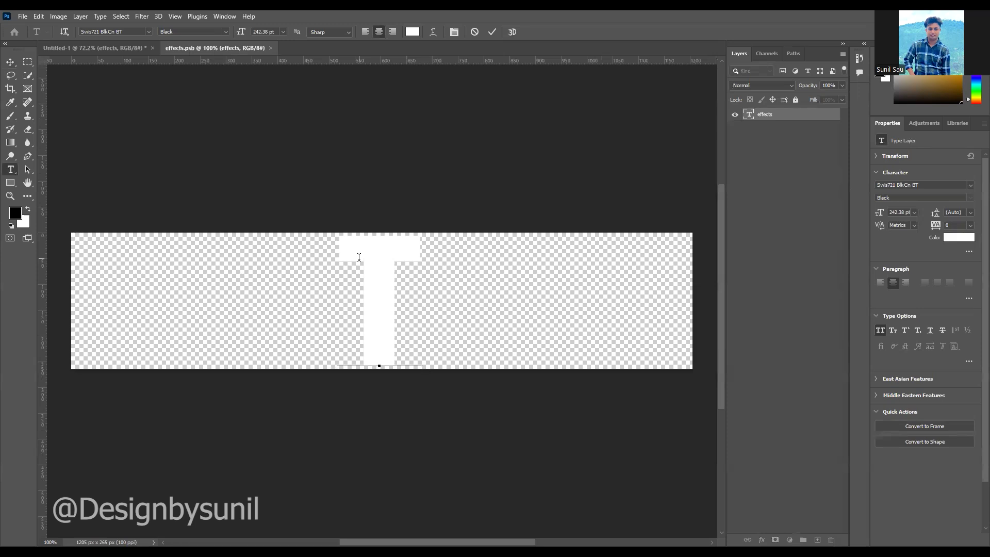
text(EST)
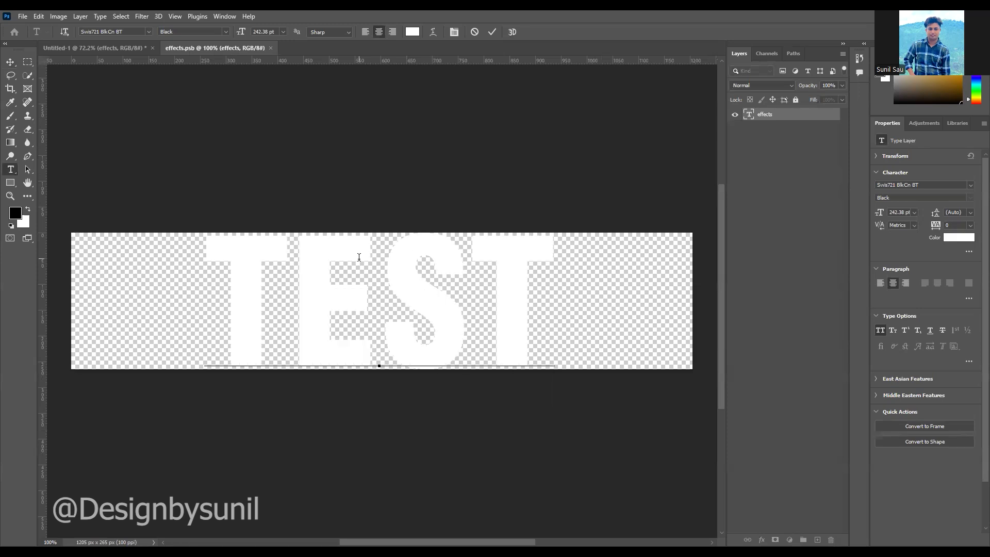
click(494, 32)
key(v)
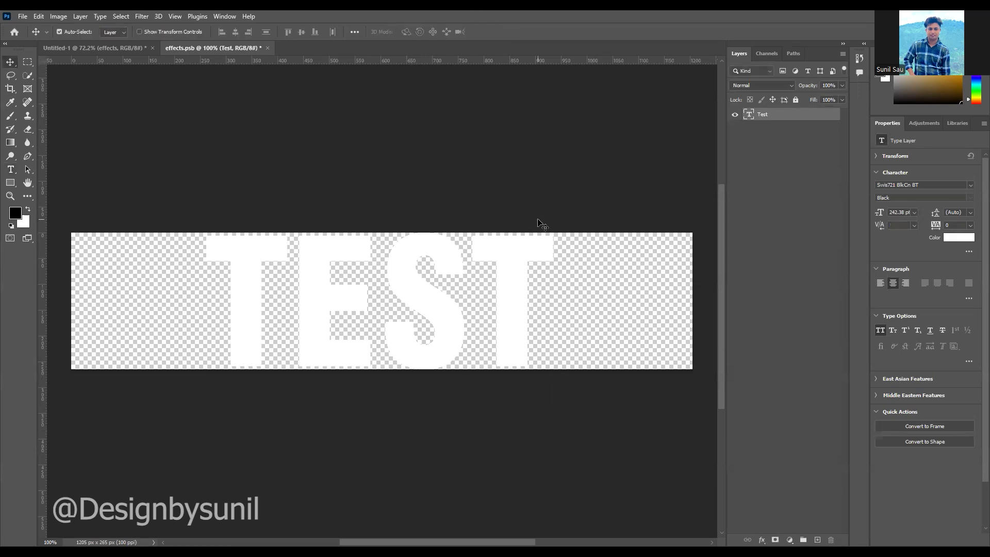
key(ctrl+s)
click(133, 47)
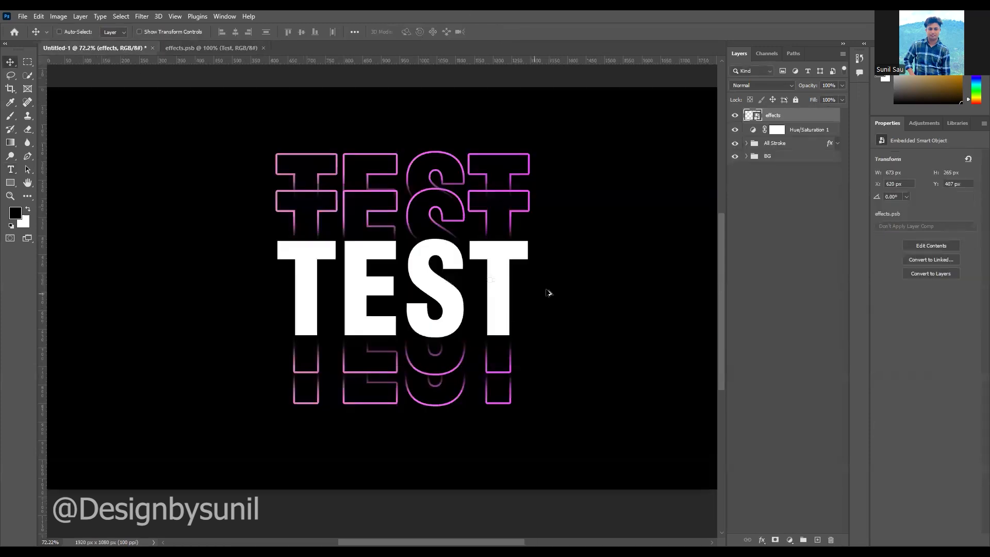
scroll(546, 291, down, 4)
scroll(419, 280, up, 6)
scroll(392, 279, down, 3)
scroll(570, 270, up, 1)
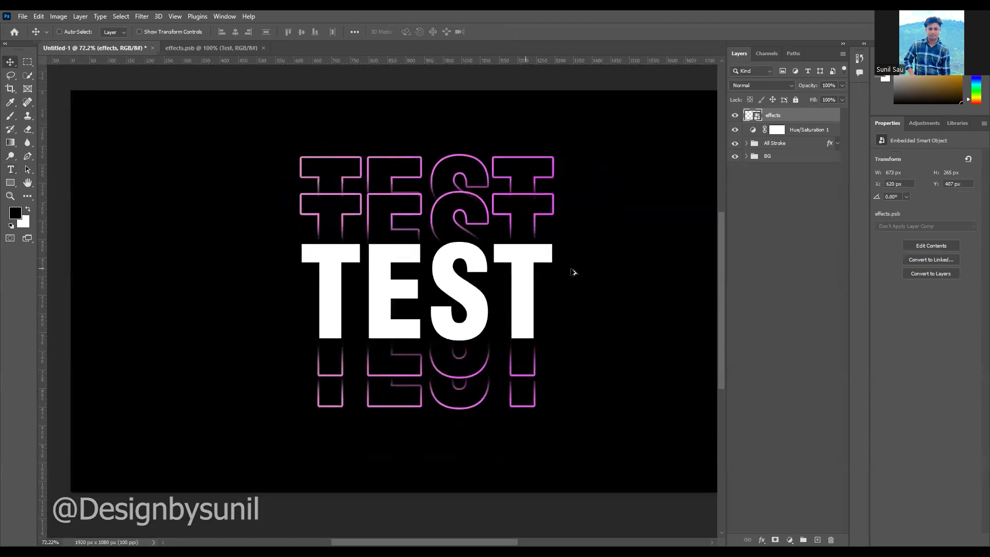
scroll(574, 273, up, 1)
Replace the text inside the effects smart object with GRAPHIC, save it and return to the Untitled-1 document
double_click(753, 116)
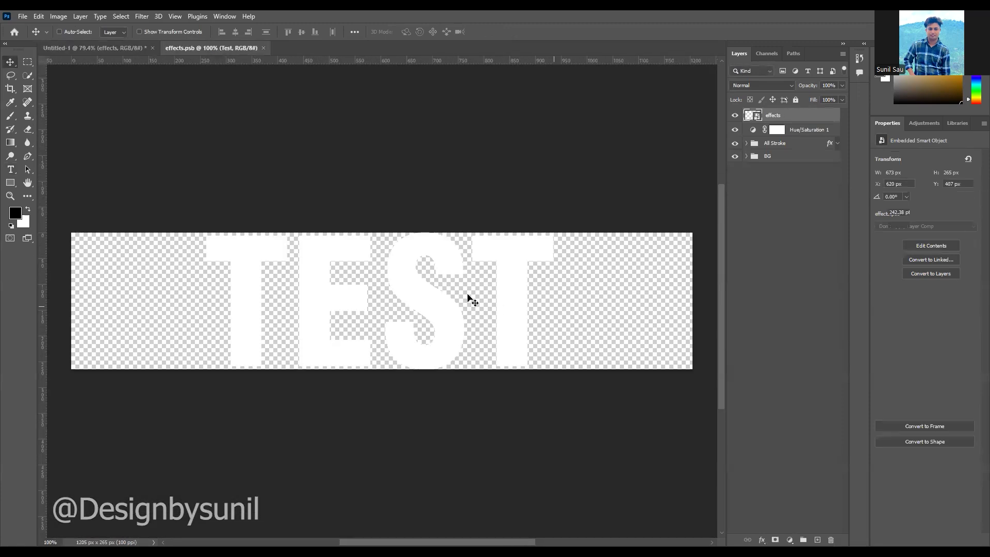
double_click(426, 282)
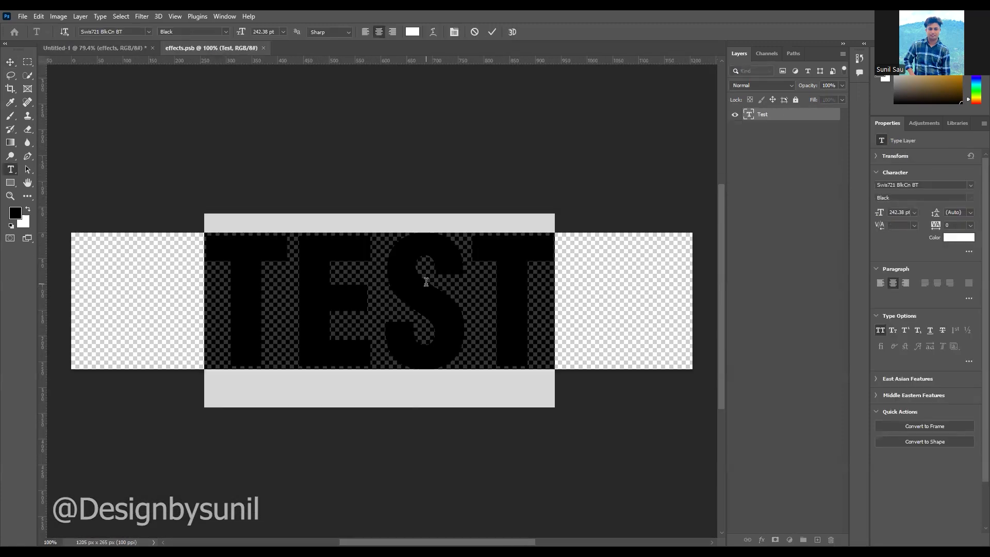
text(GRAP)
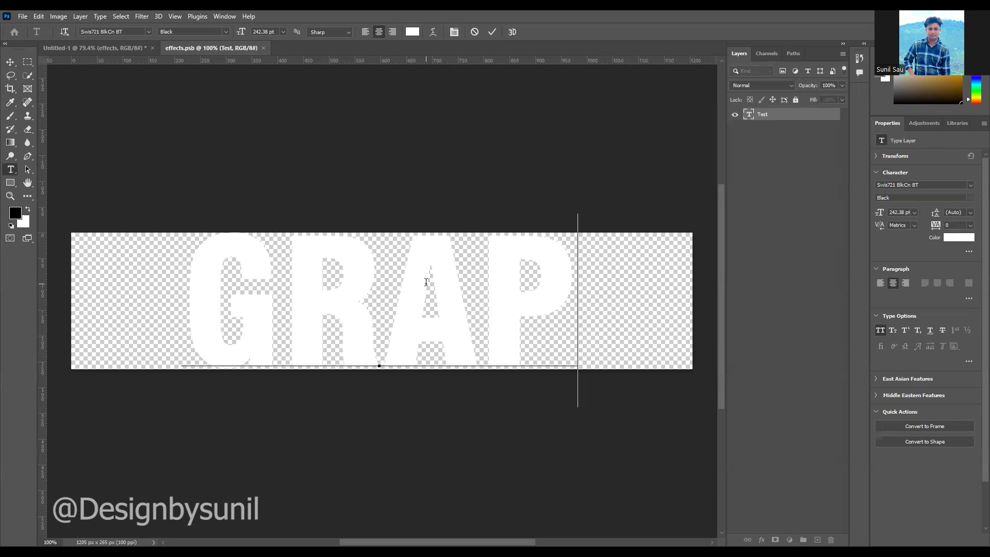
text(HIC)
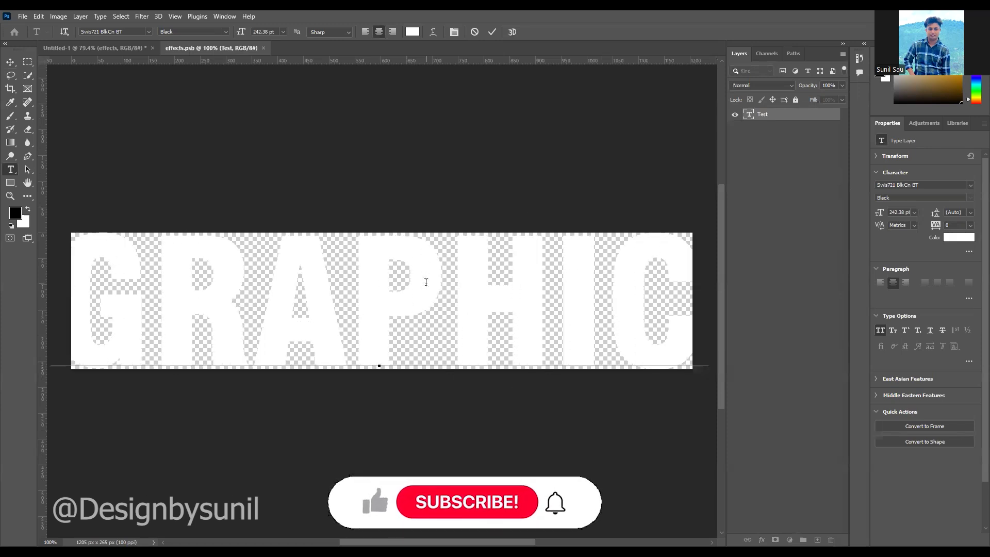
click(492, 32)
key(v)
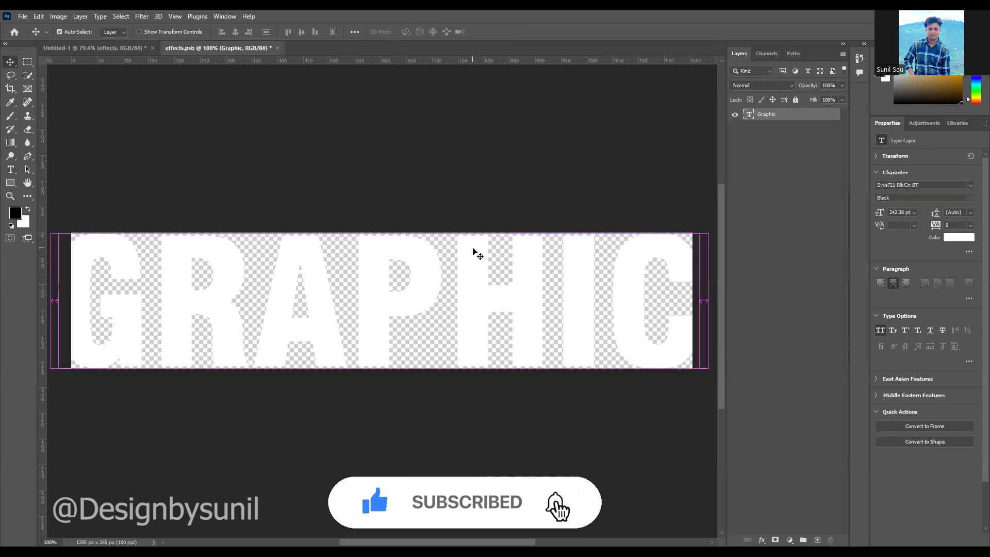
key(ctrl+s)
key(ctrl+Tab)
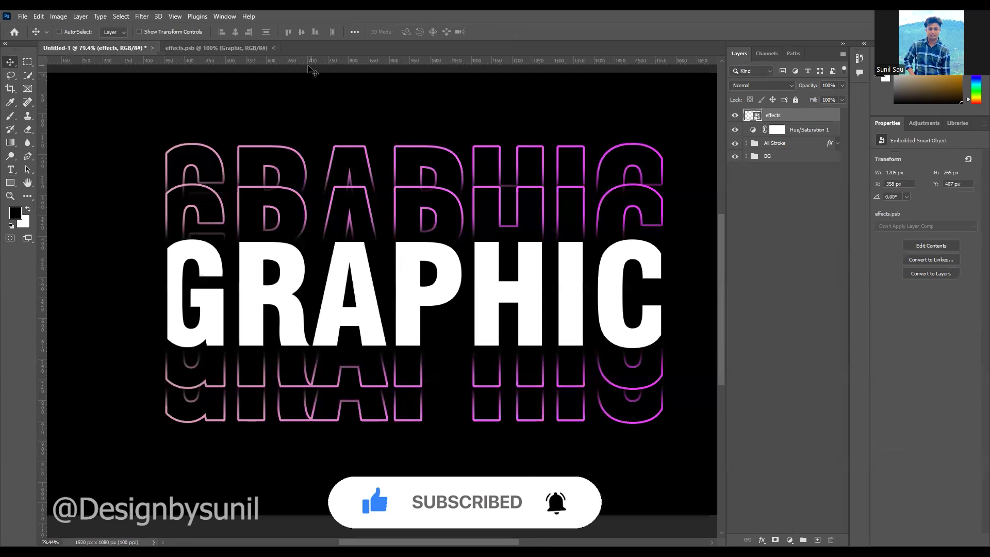
Scale the GRAPHIC text down to about 225 pt to fit the smart object's canvas, save it and return to Untitled-1
click(242, 49)
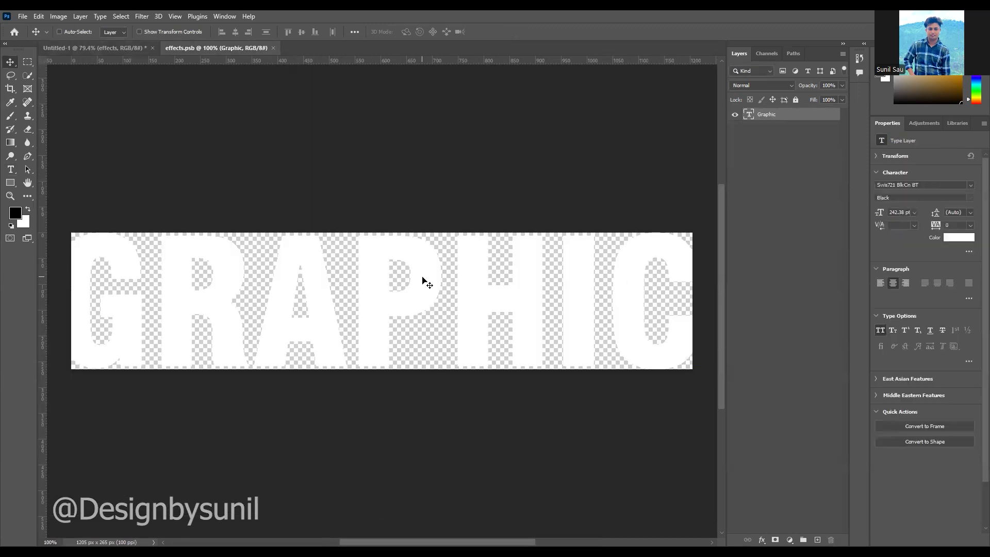
key(ctrl+t)
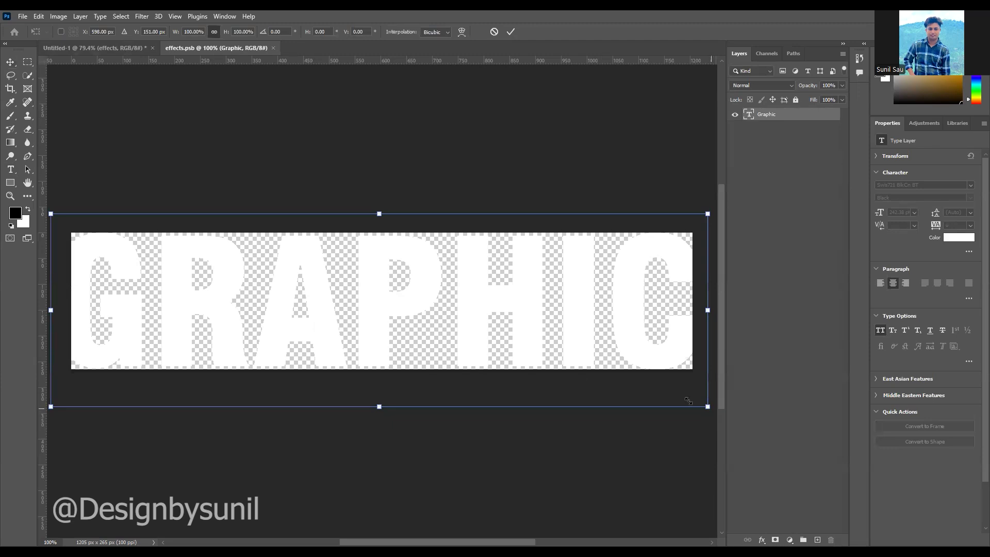
drag(711, 408, 689, 402)
key(Return)
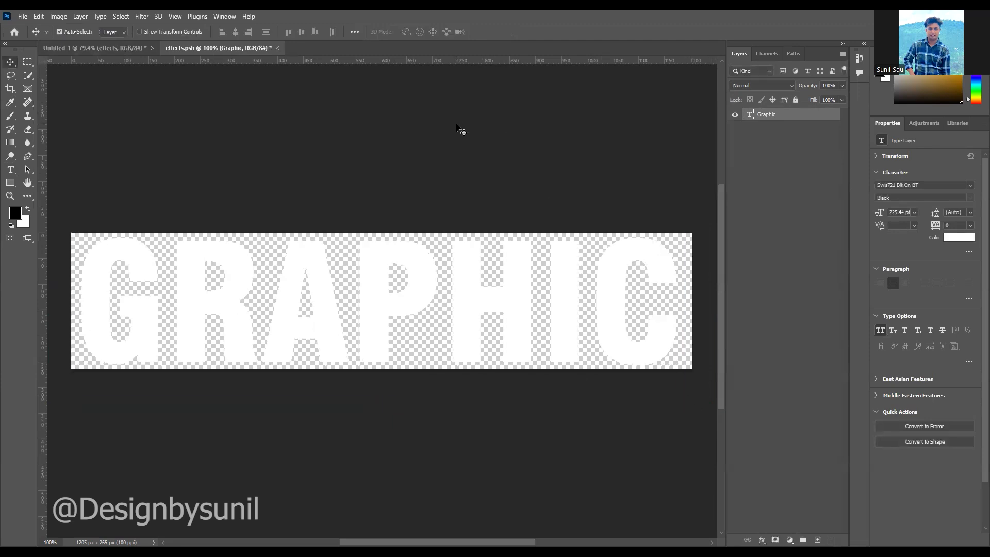
click(121, 48)
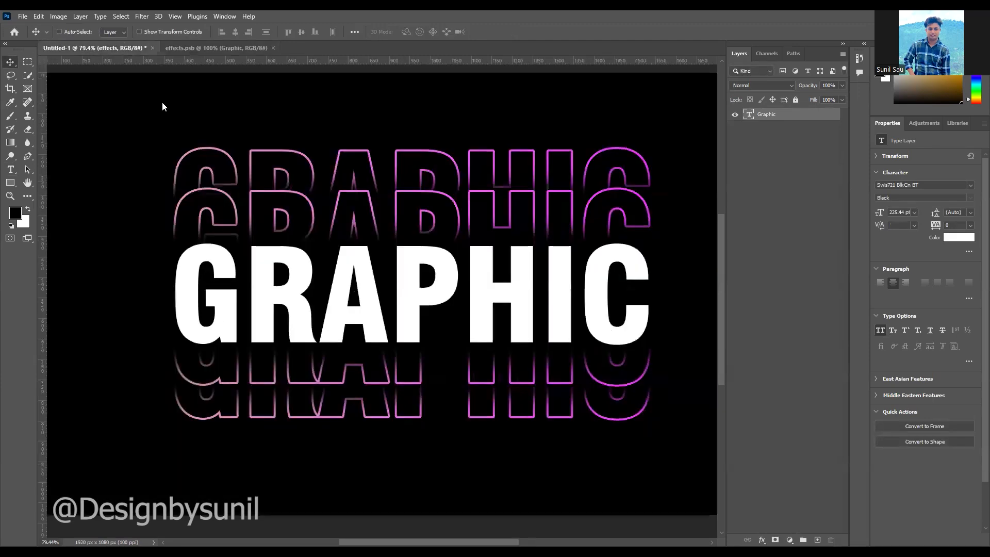
scroll(550, 342, down, 2)
scroll(641, 327, up, 4)
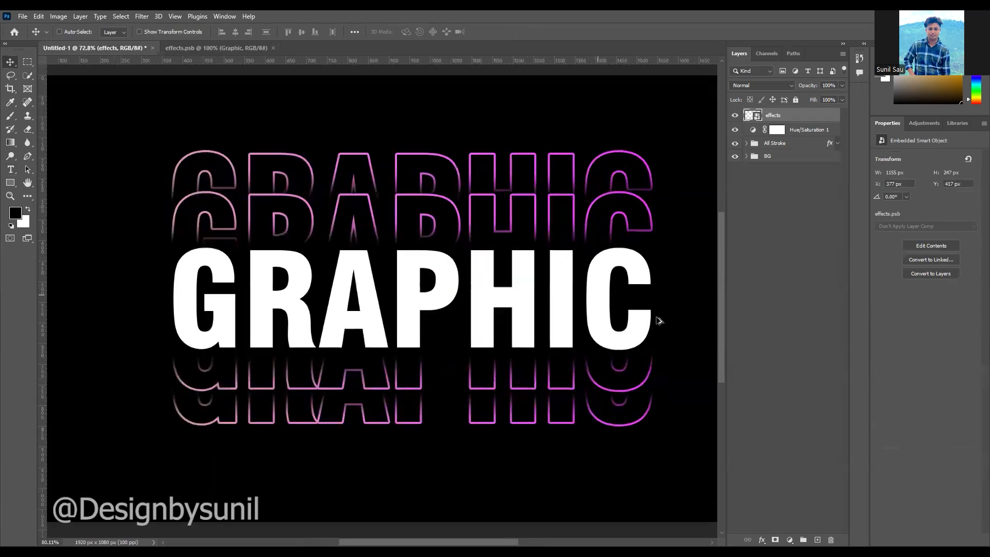
scroll(619, 315, down, 2)
scroll(593, 310, up, 2)
scroll(555, 310, down, 1)
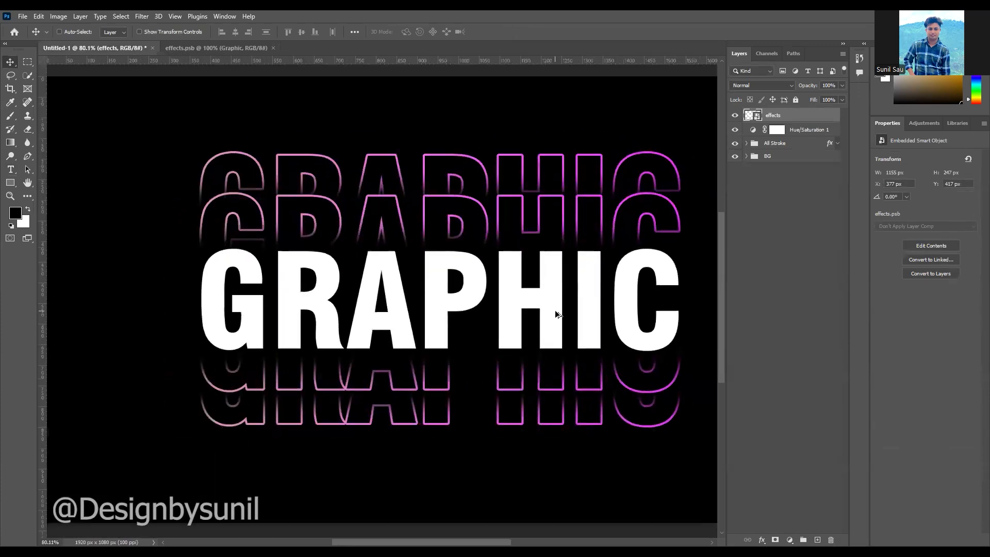
scroll(566, 316, down, 1)
scroll(562, 314, up, 1)
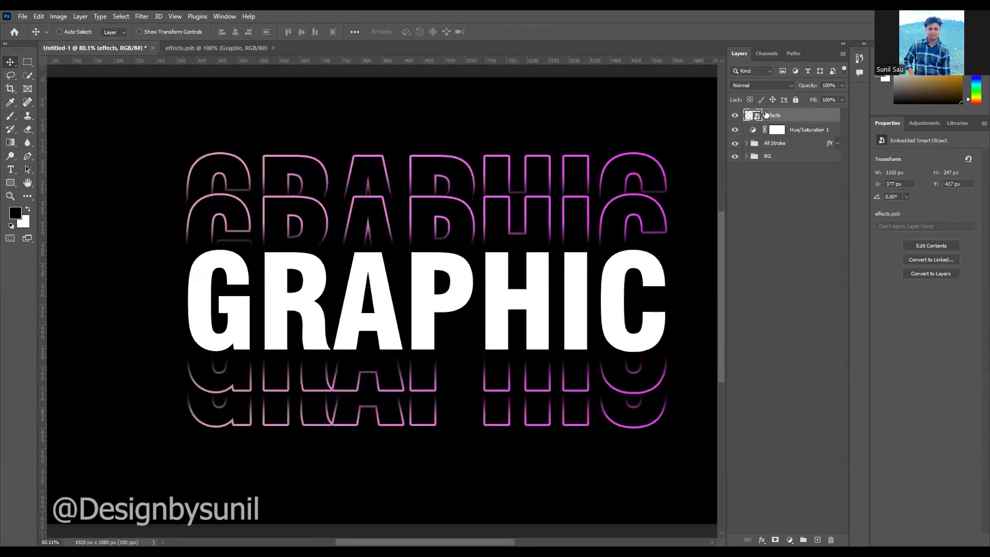
Replace the text inside the effects smart object with DESIGN, save it and return to the Untitled-1 document
double_click(753, 115)
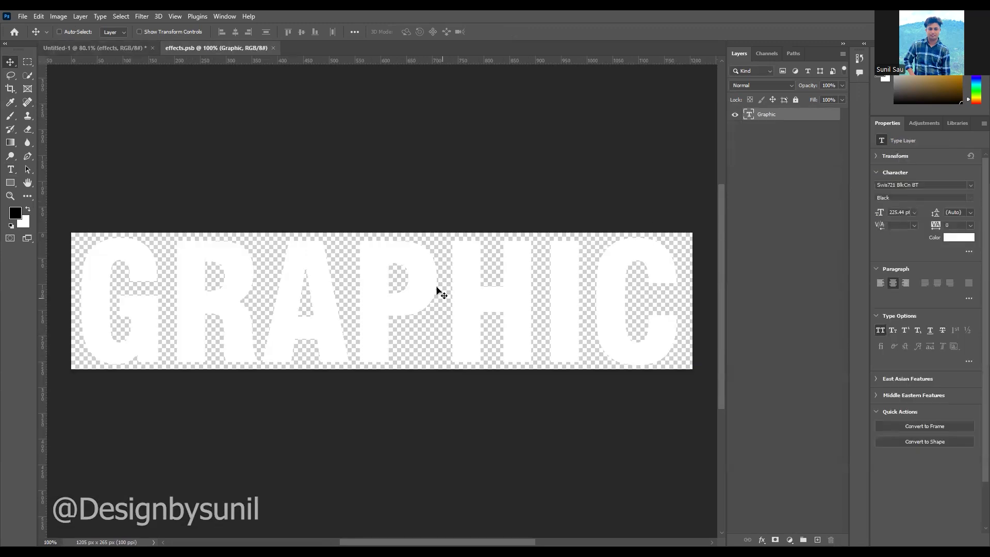
double_click(433, 276)
text(DESIGN)
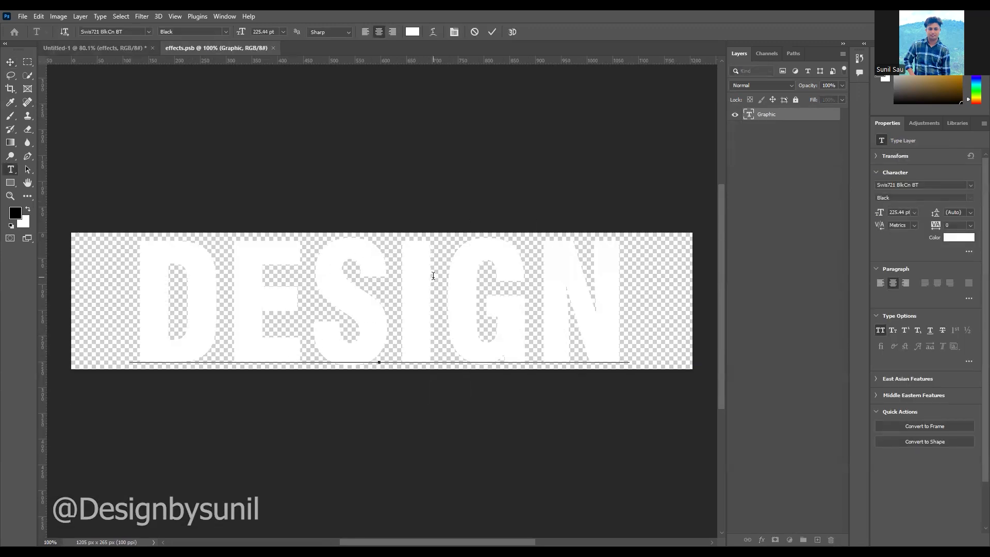
click(492, 33)
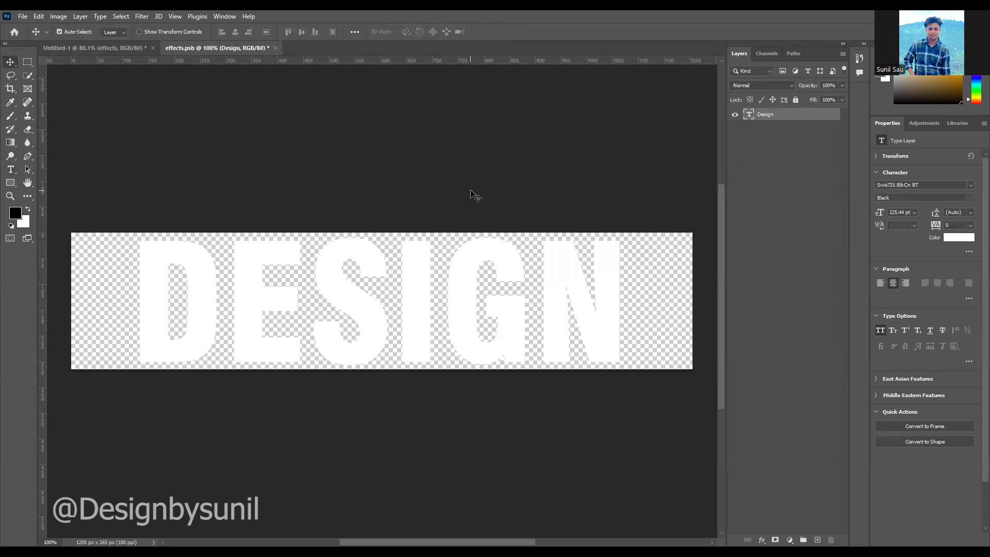
click(114, 47)
scroll(624, 296, down, 1)
scroll(626, 295, up, 2)
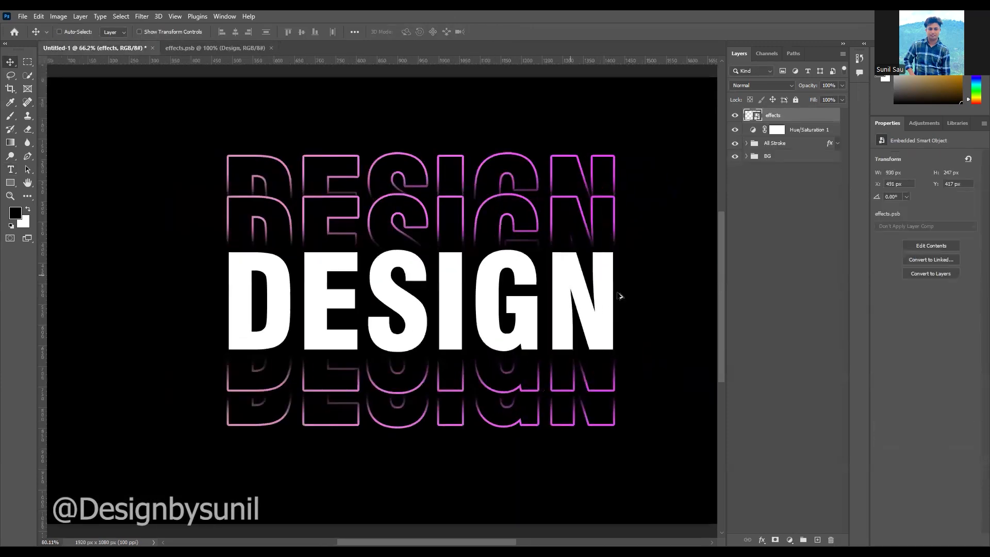
scroll(636, 289, down, 2)
scroll(636, 289, up, 1)
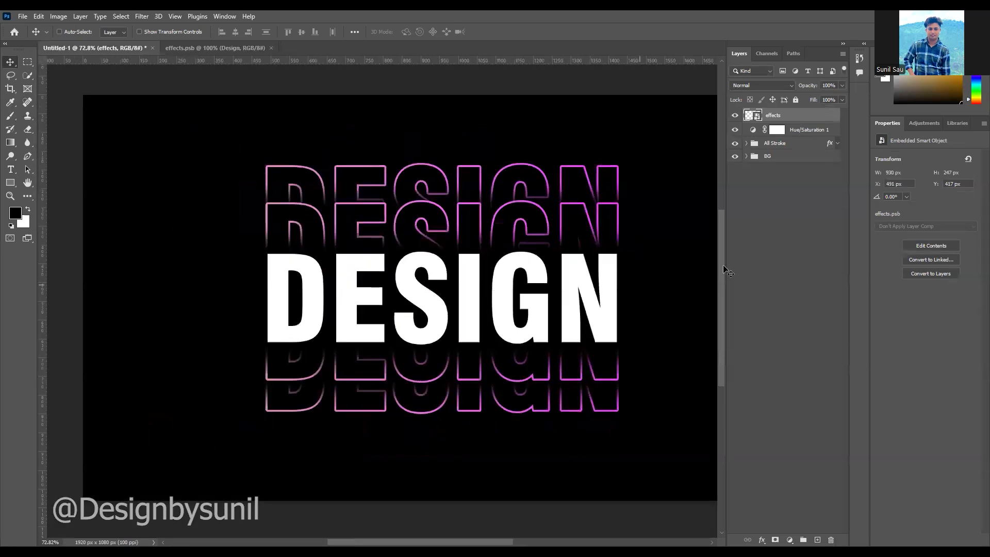
Set the Hue of the Hue/Saturation 1 adjustment layer to -59 to recolour the outlines blue
click(794, 132)
drag(943, 197, 874, 198)
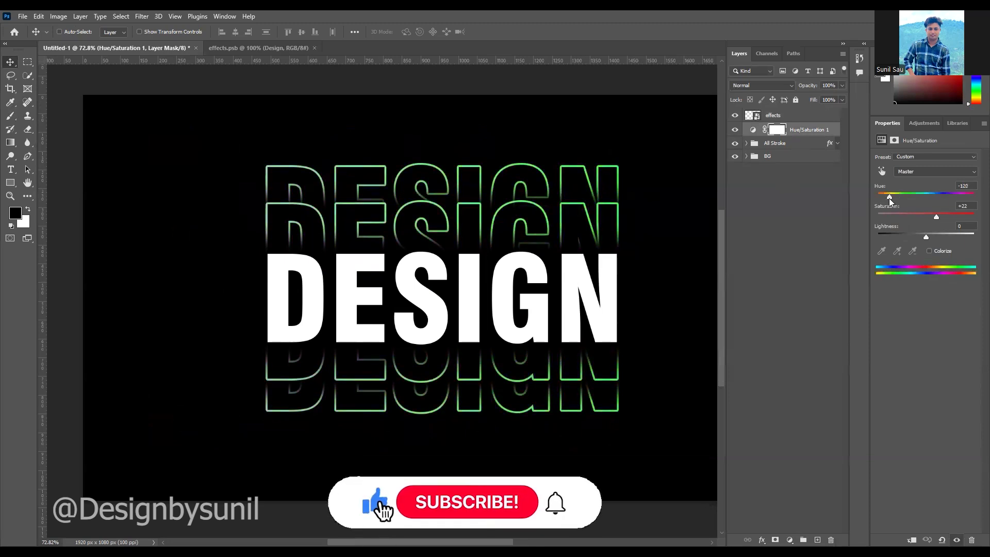
drag(875, 203, 903, 202)
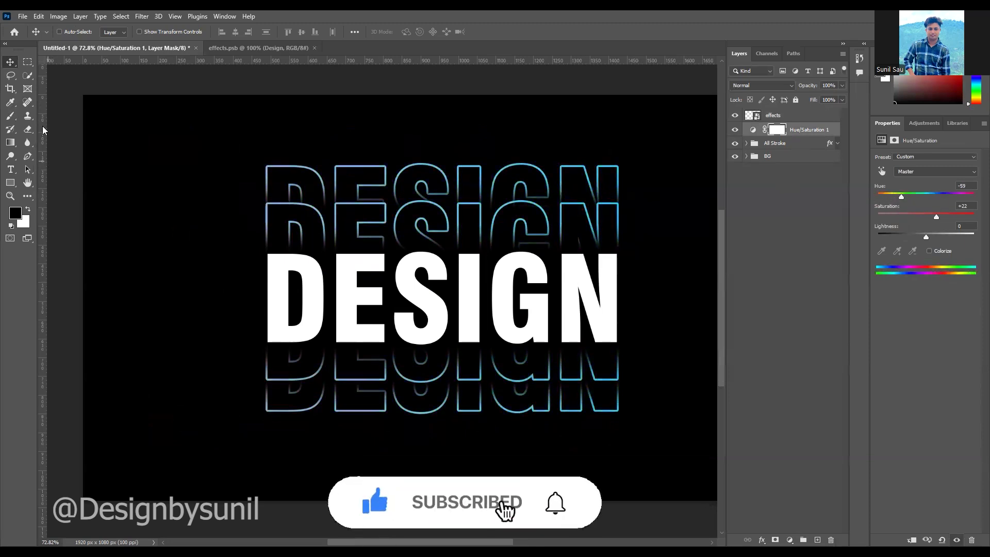
scroll(238, 221, down, 4)
scroll(495, 223, up, 3)
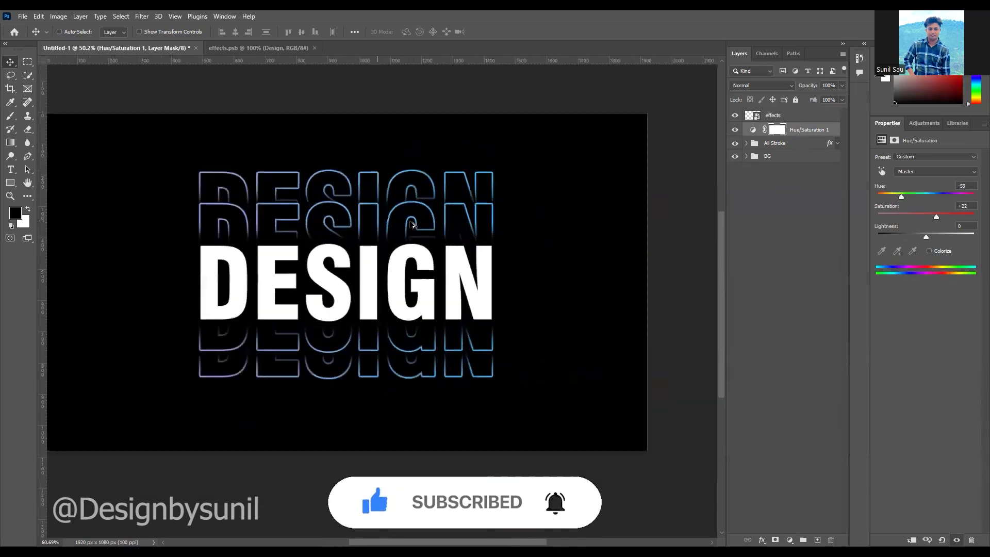
scroll(516, 228, down, 1)
scroll(352, 221, up, 1)
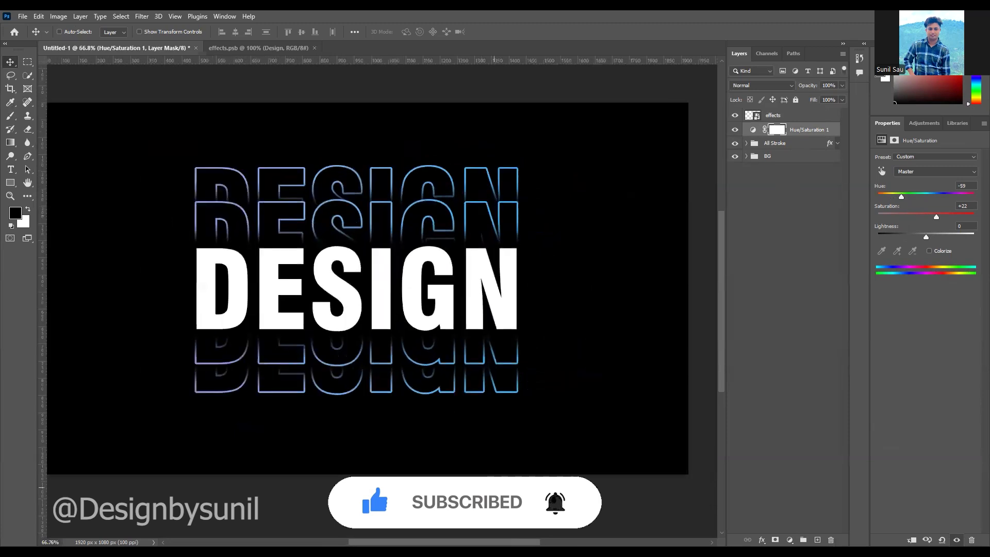